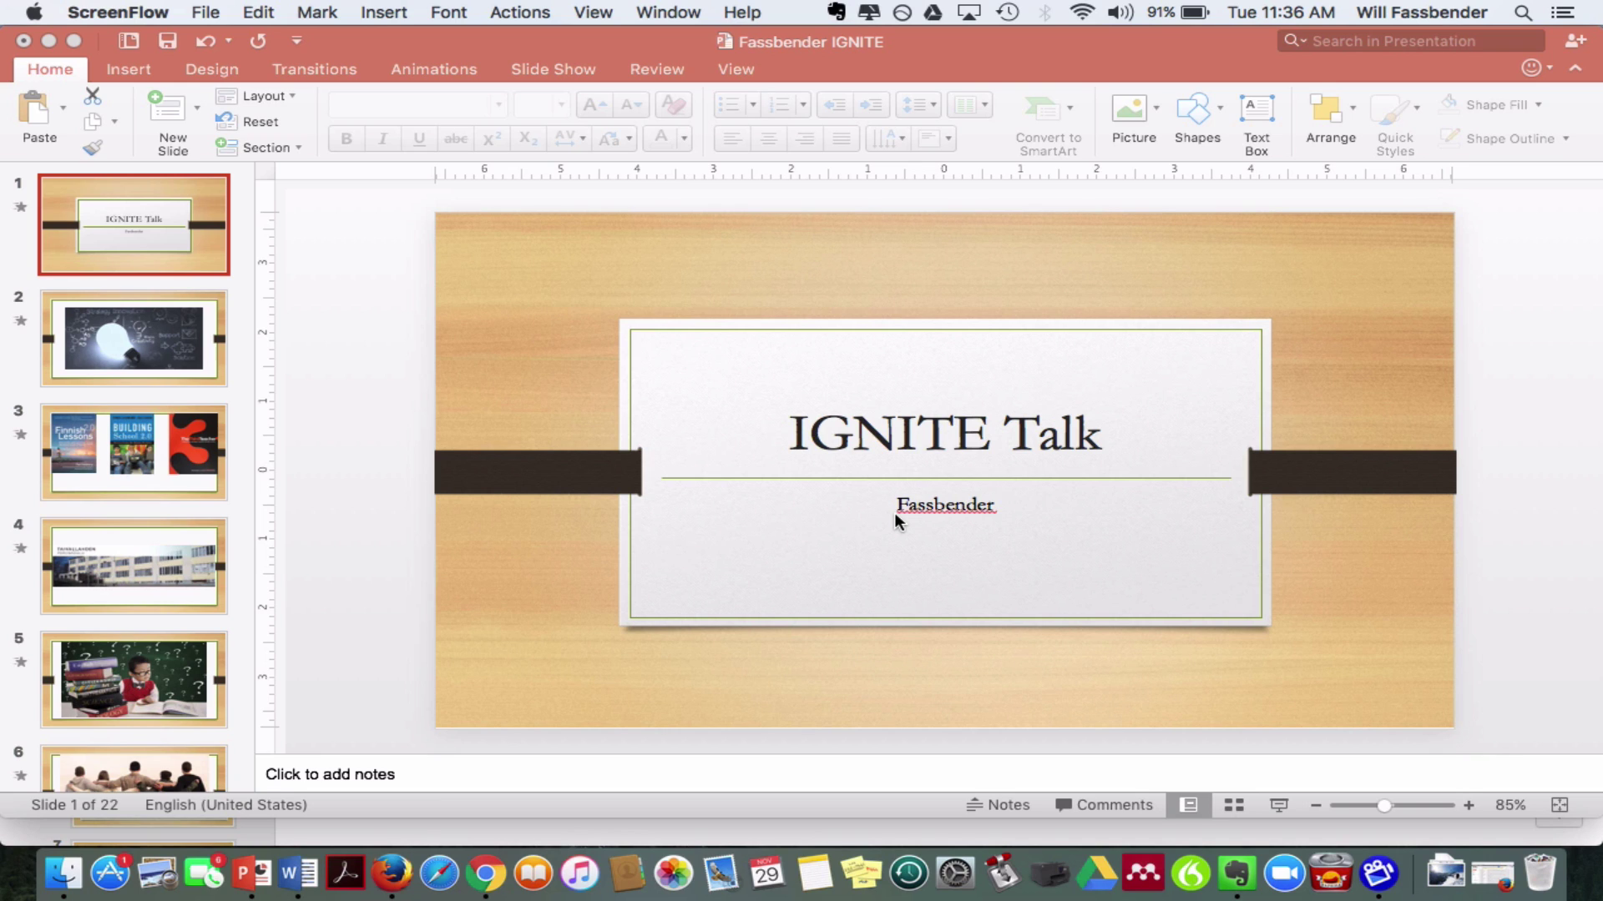
- Bring the IGNITE Talk deck in PowerPoint to the front and browse its slide thumbnails
click(548, 34)
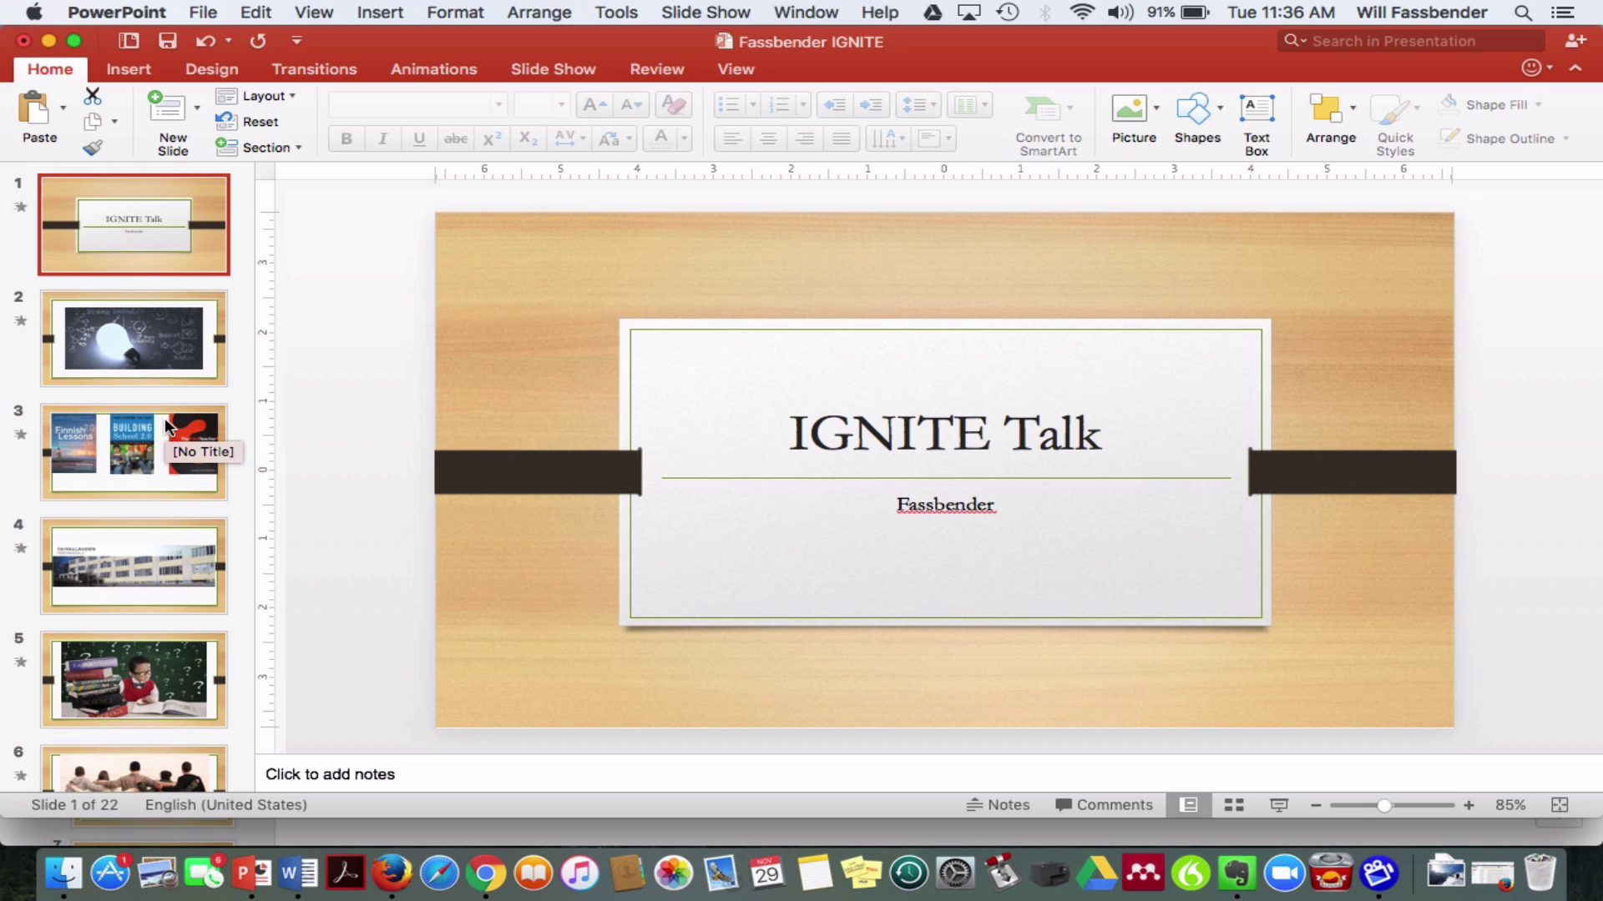
scroll(166, 427, down, 15)
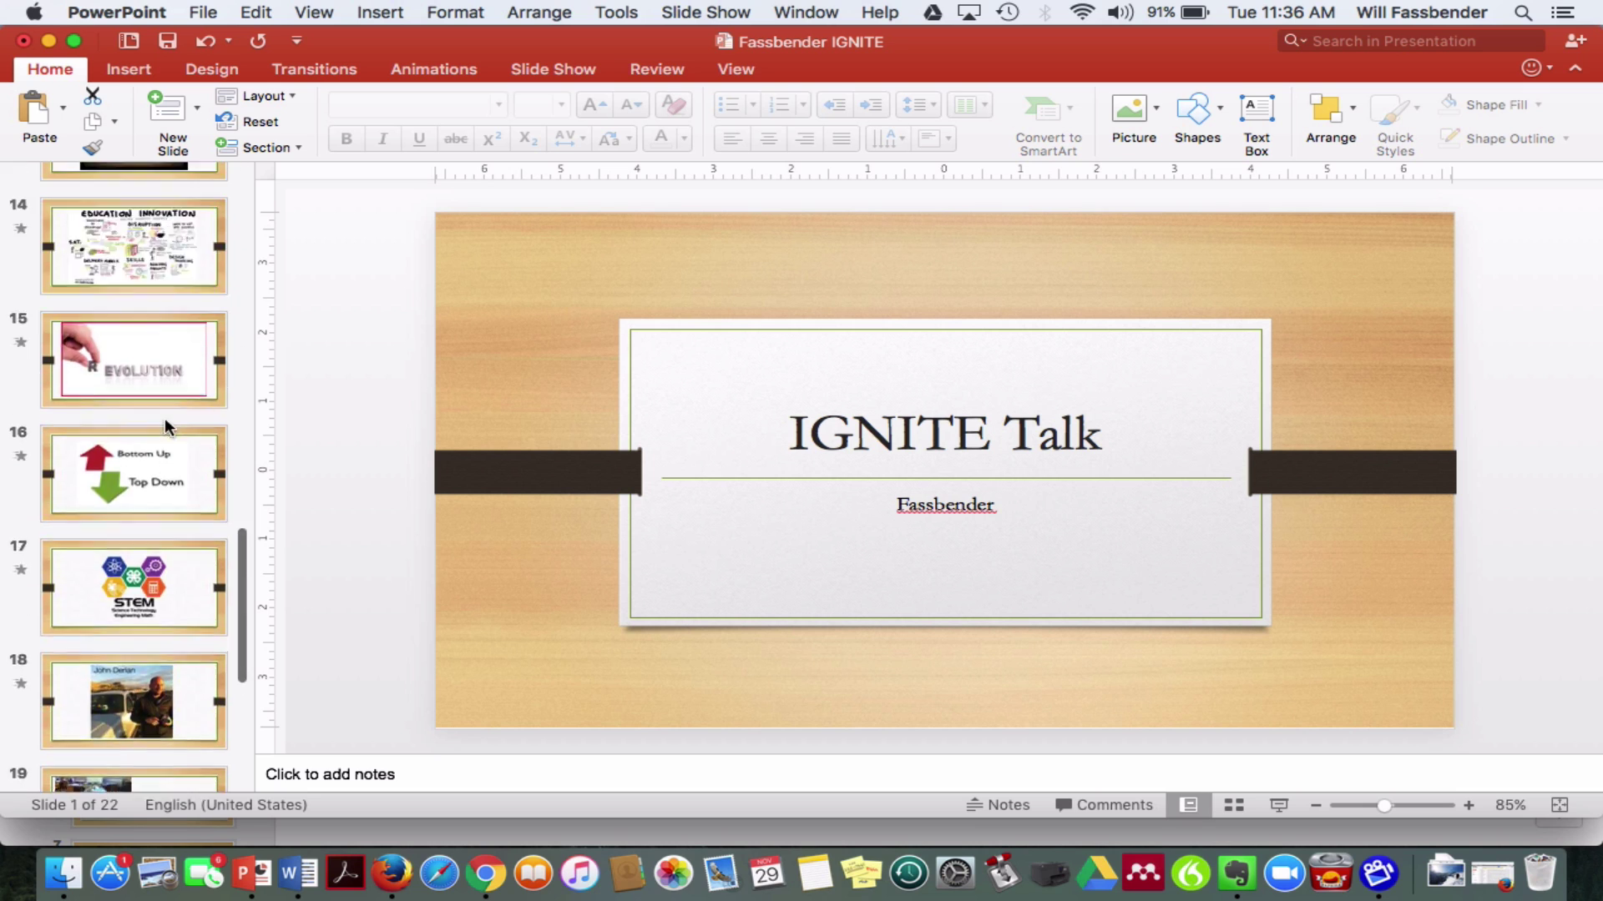
scroll(165, 427, up, 15)
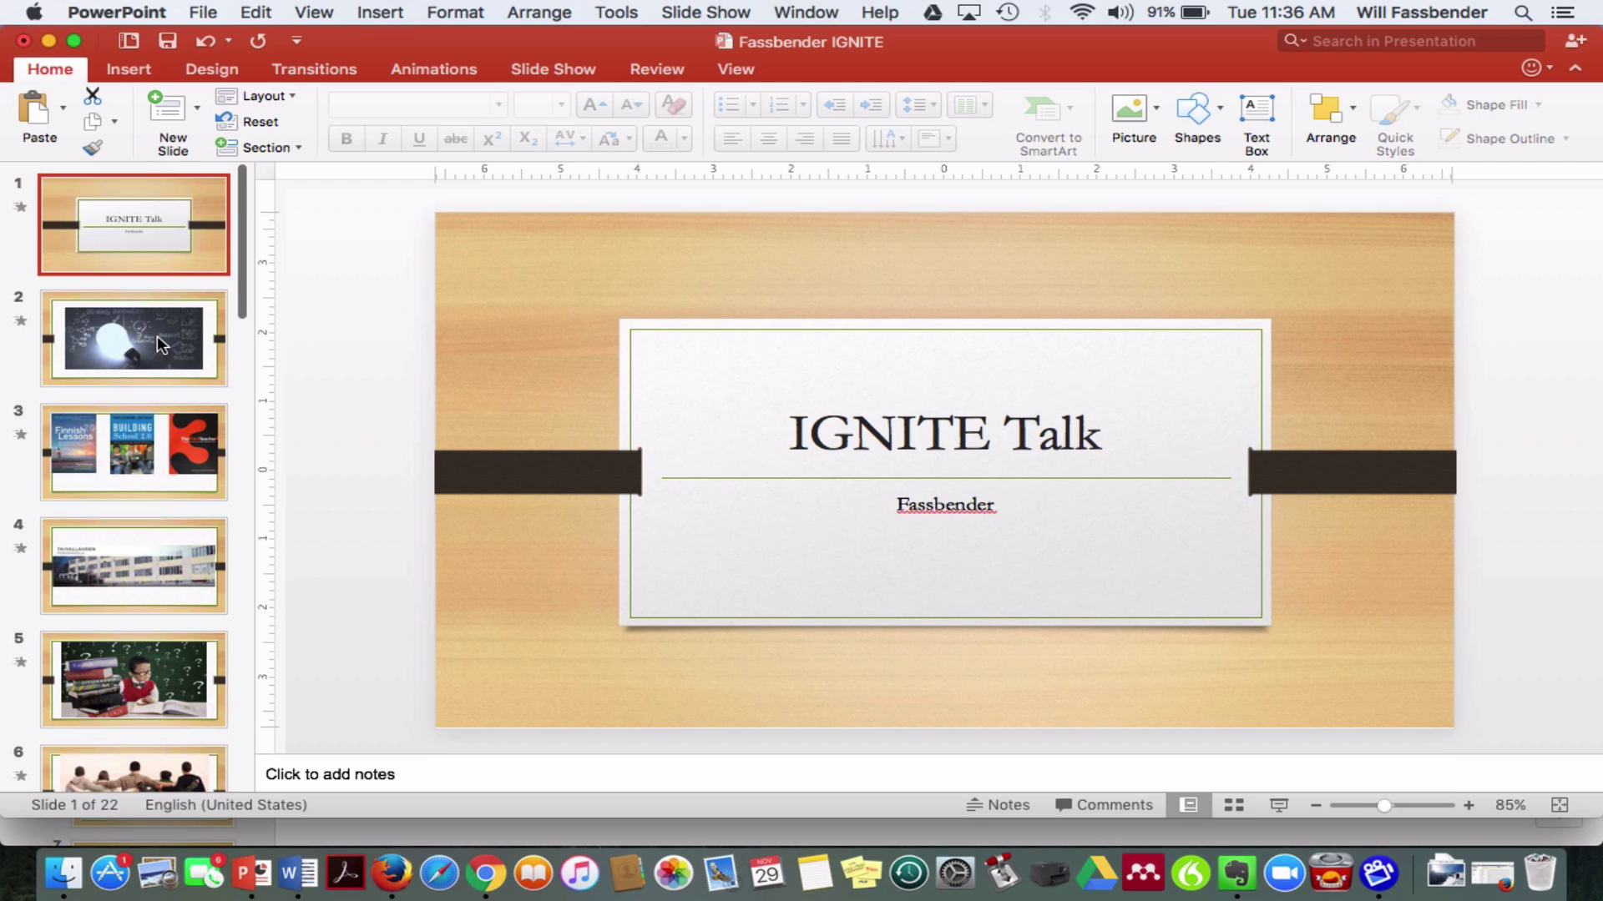
scroll(161, 341, down, 10)
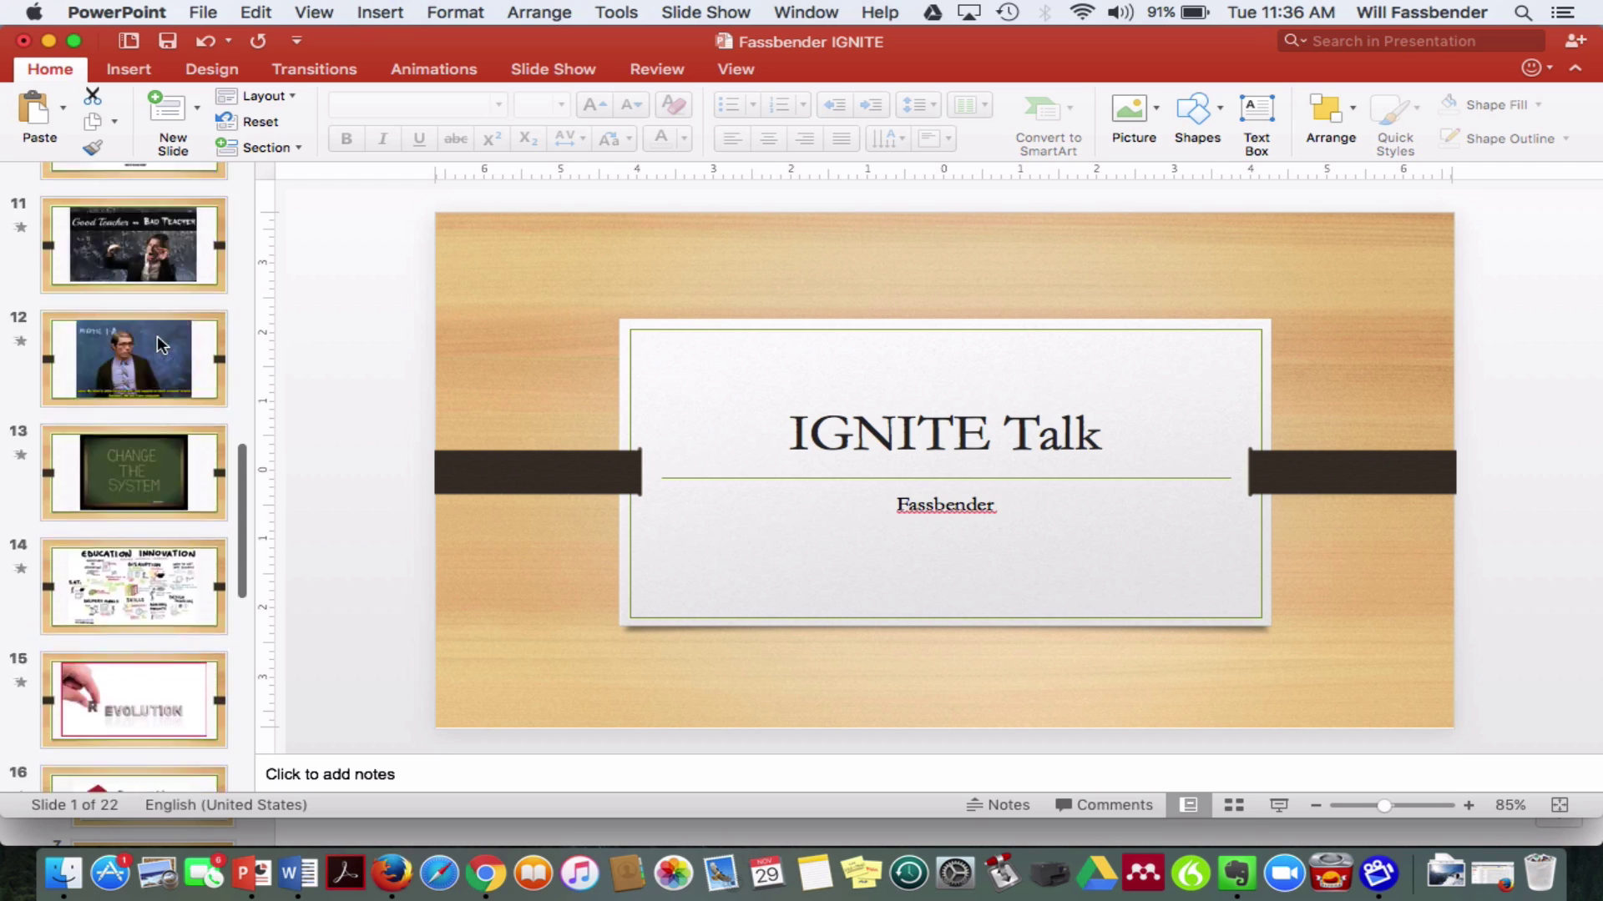
scroll(157, 336, down, 5)
scroll(156, 336, up, 15)
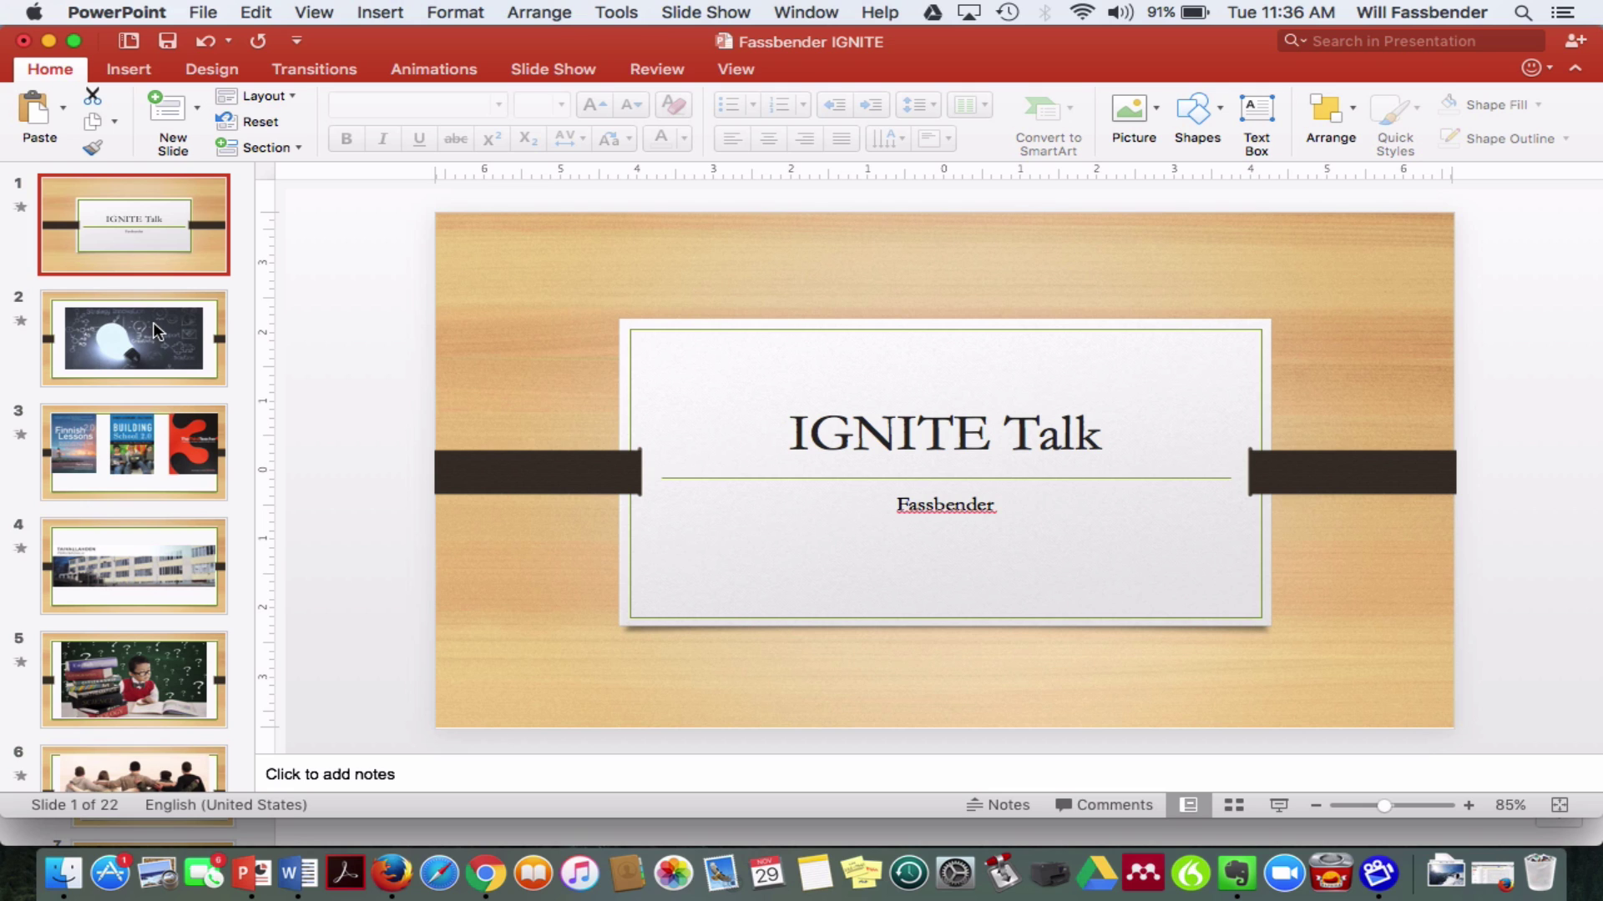
scroll(154, 329, down, 3)
scroll(154, 329, up, 3)
- In the Transitions settings, toggle On Mouse Click and select all slides
click(322, 69)
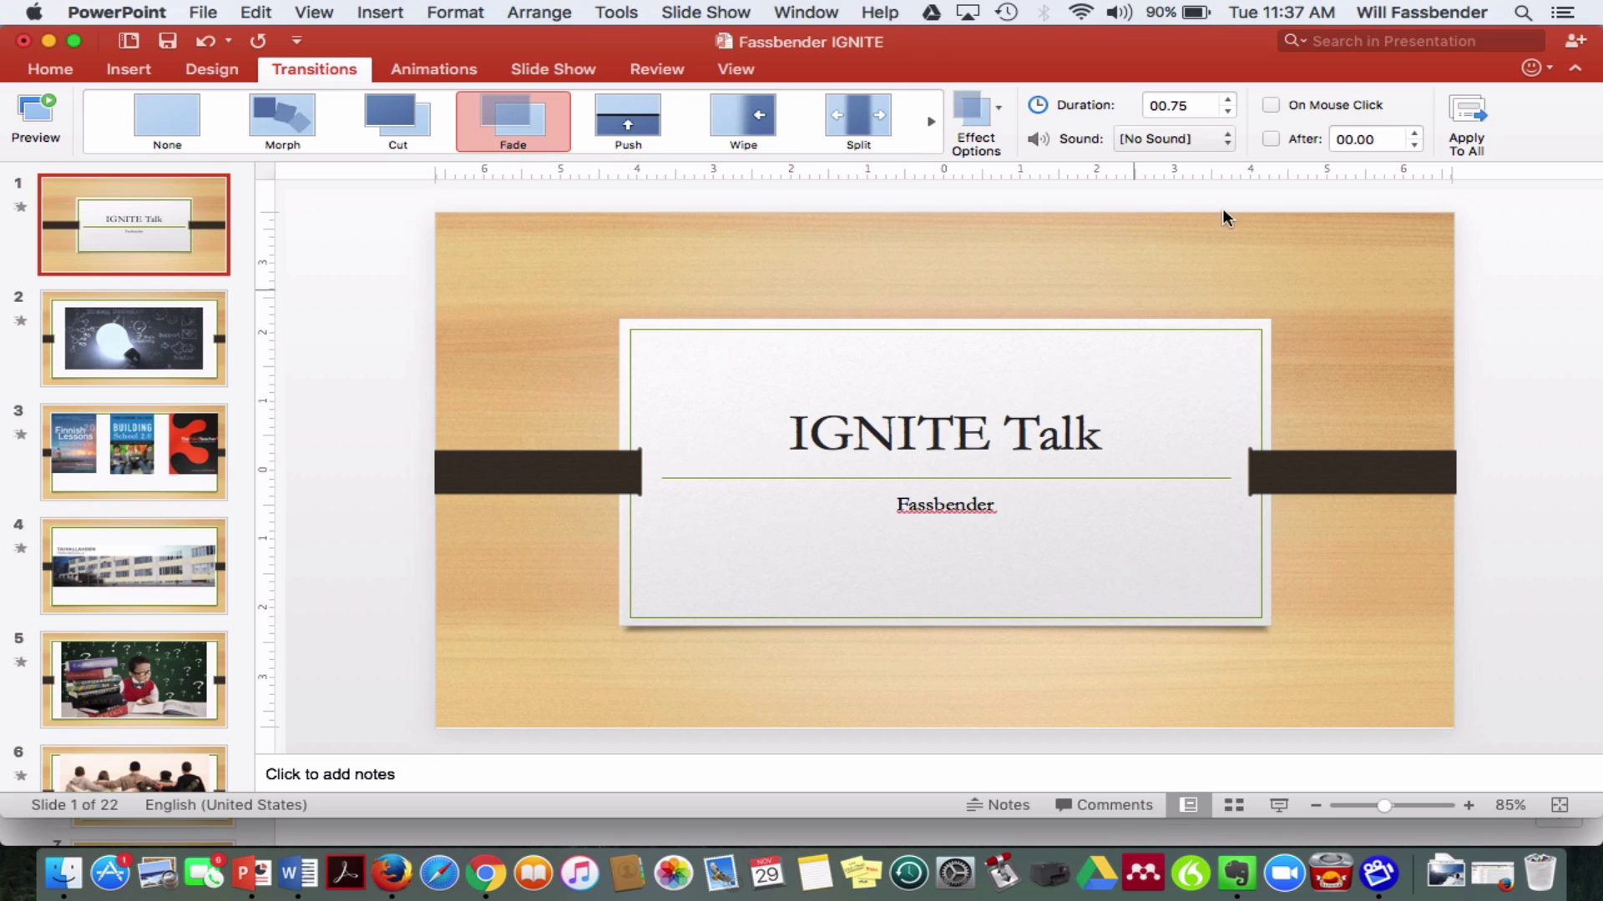
click(1271, 105)
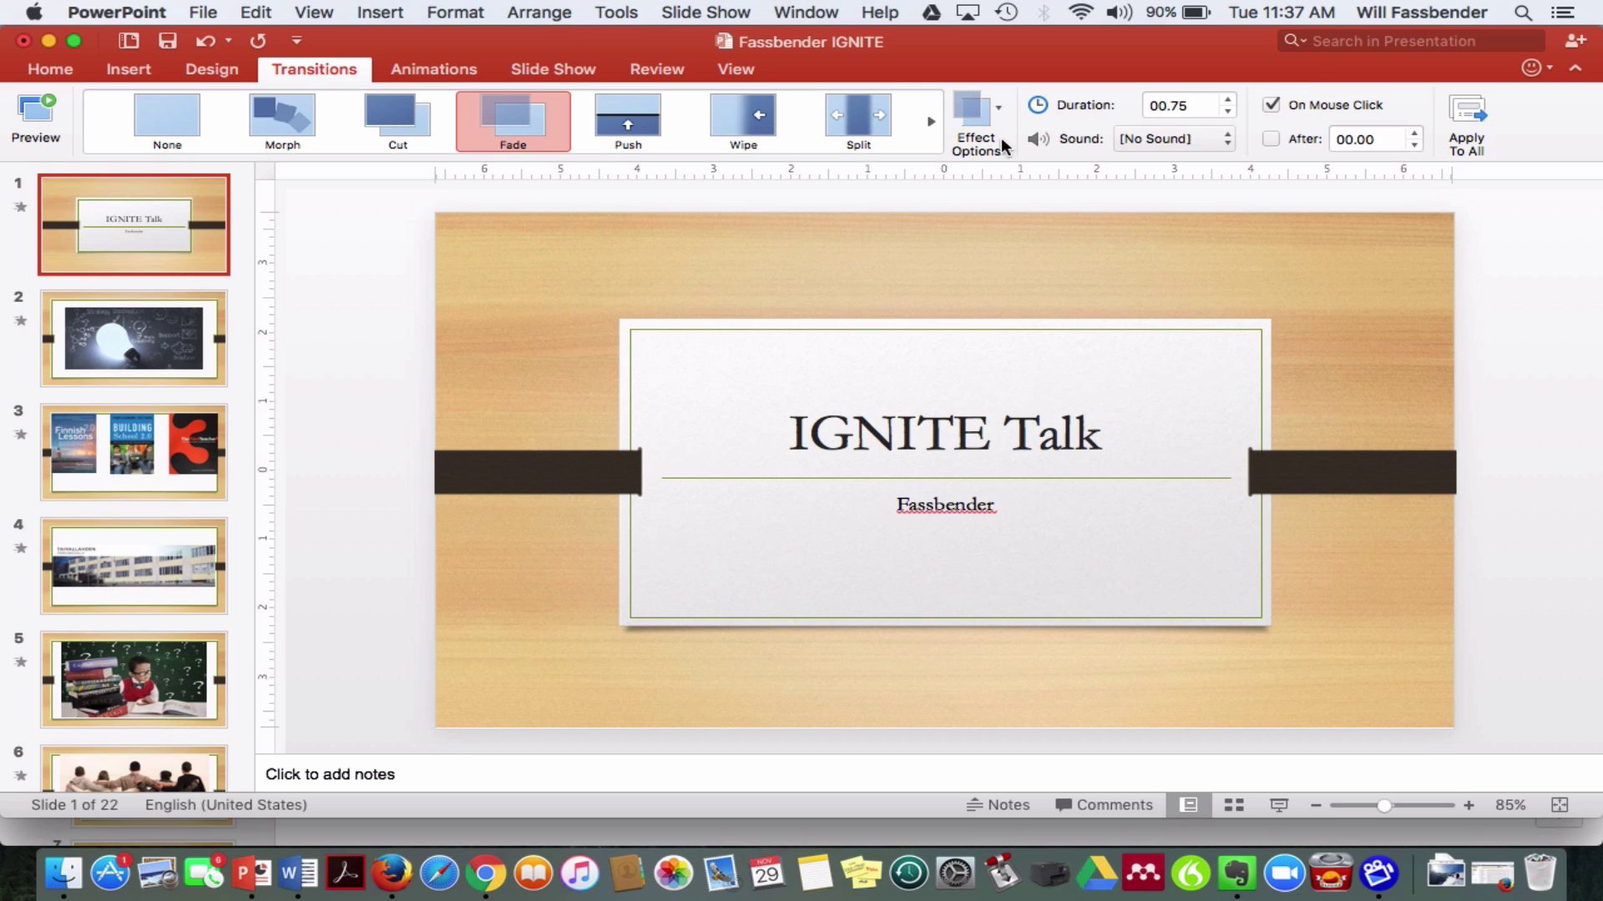
click(122, 325)
scroll(122, 324, down, 15)
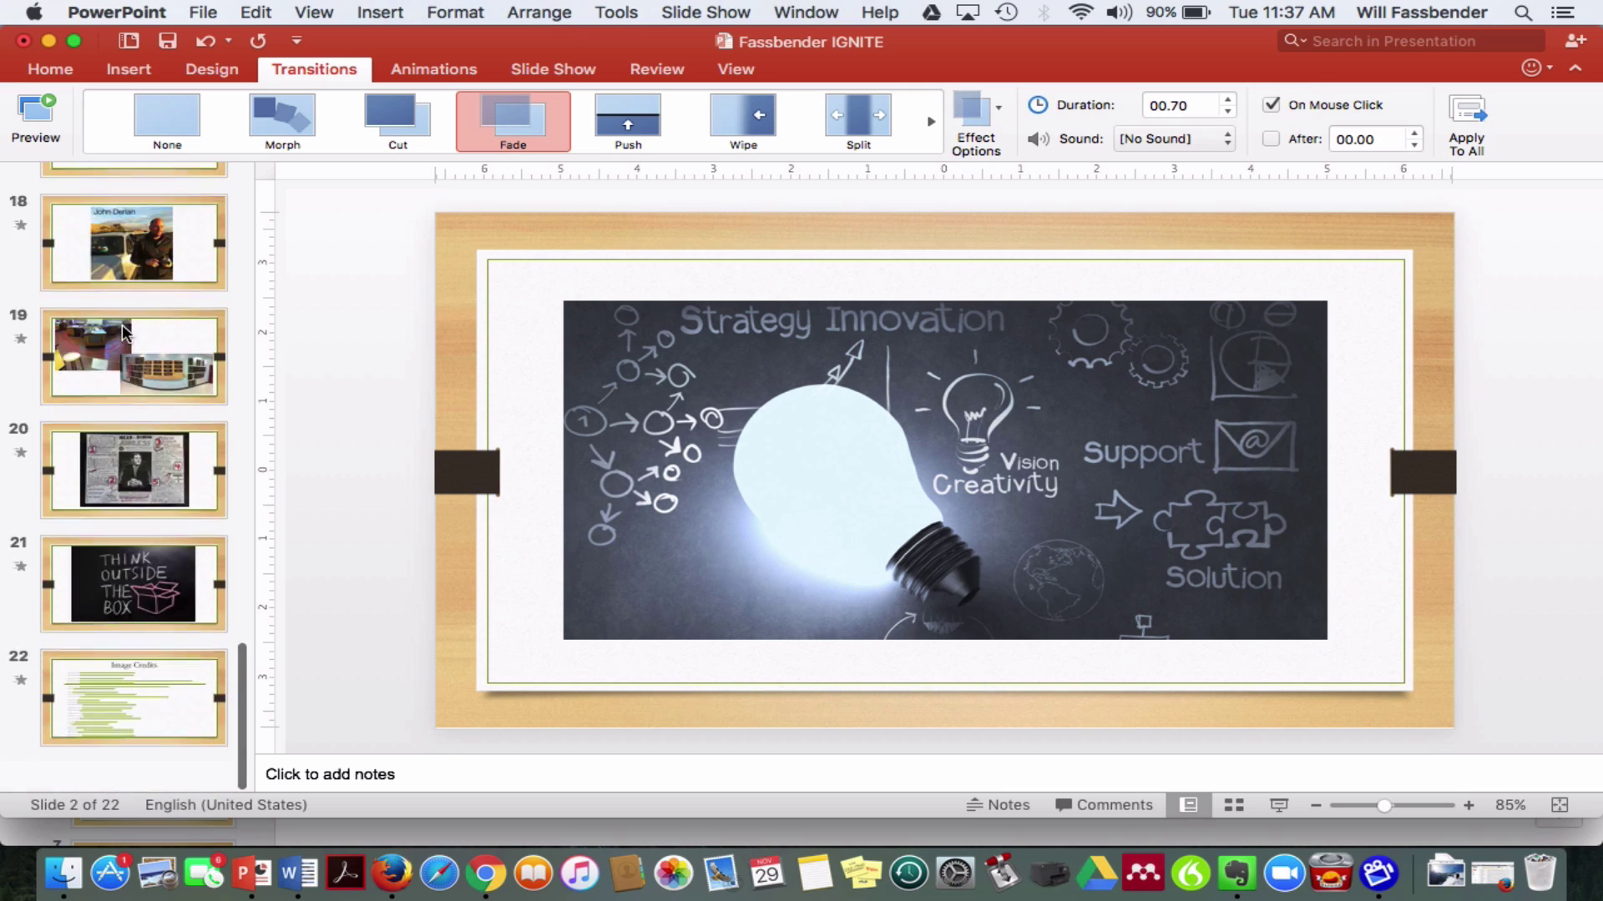
key(super+a)
scroll(143, 369, up, 5)
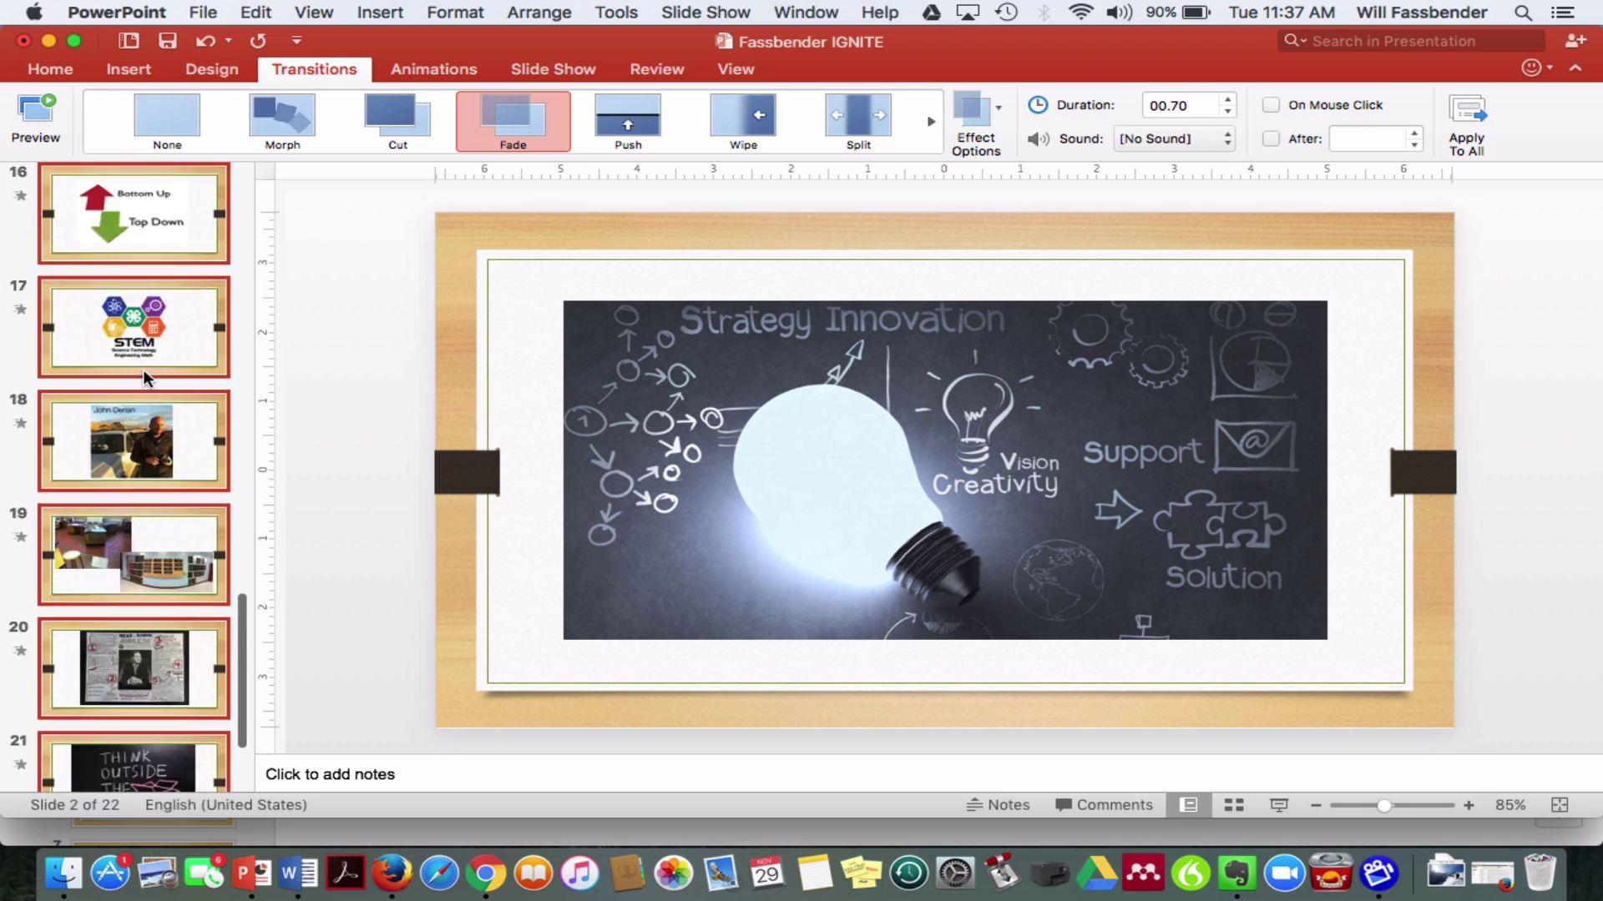
scroll(143, 370, up, 15)
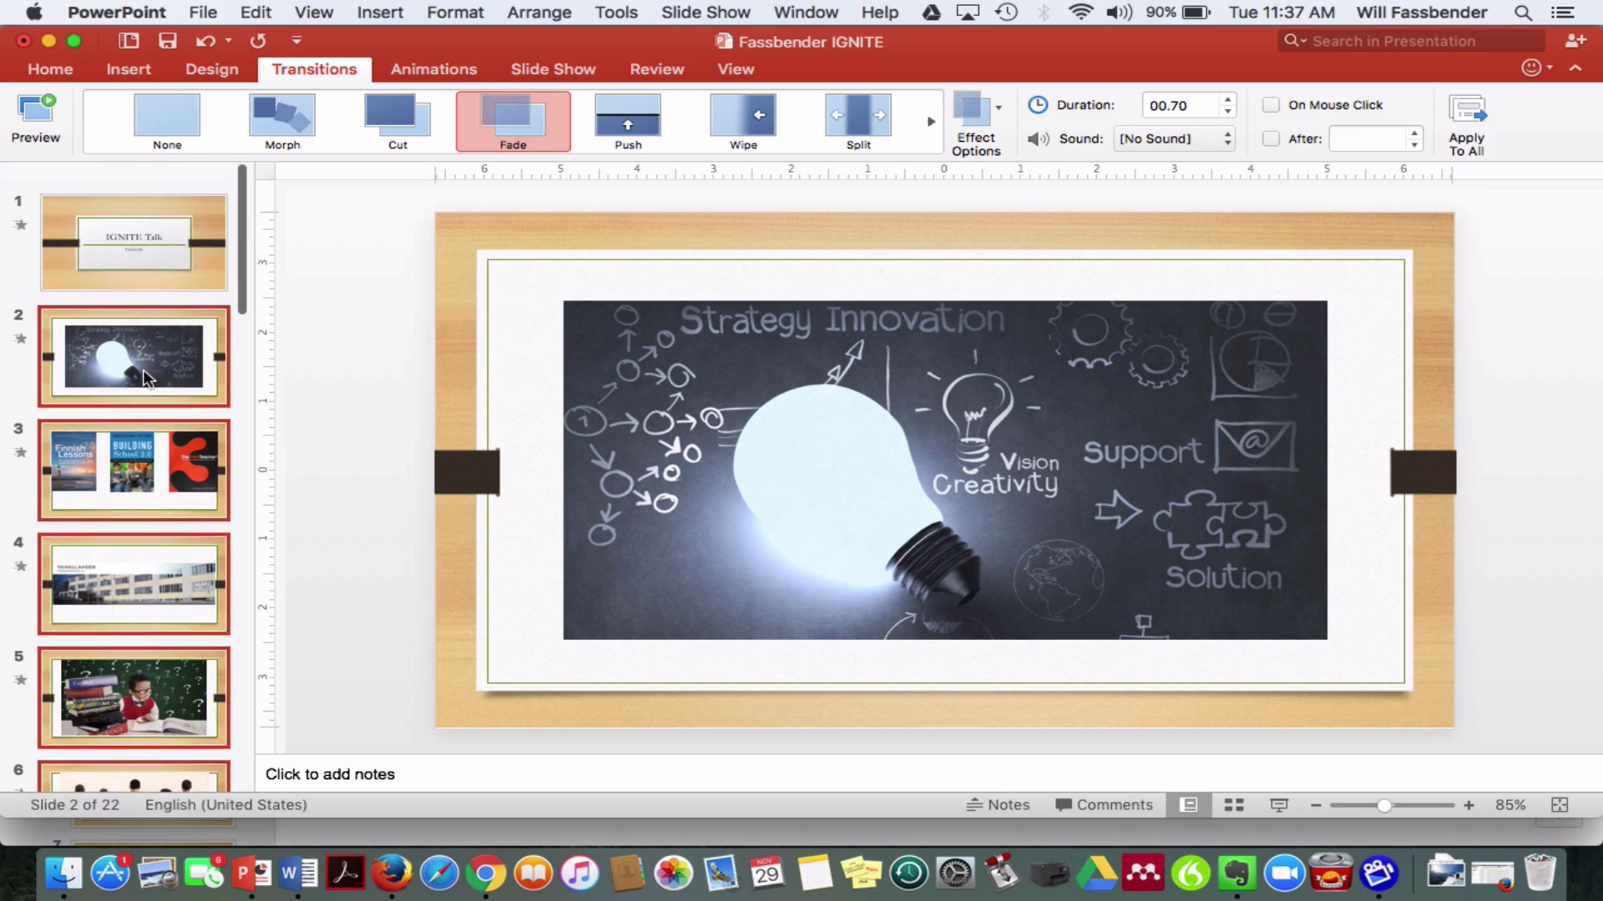
- Make the slides advance automatically after 20.00 seconds
click(1270, 139)
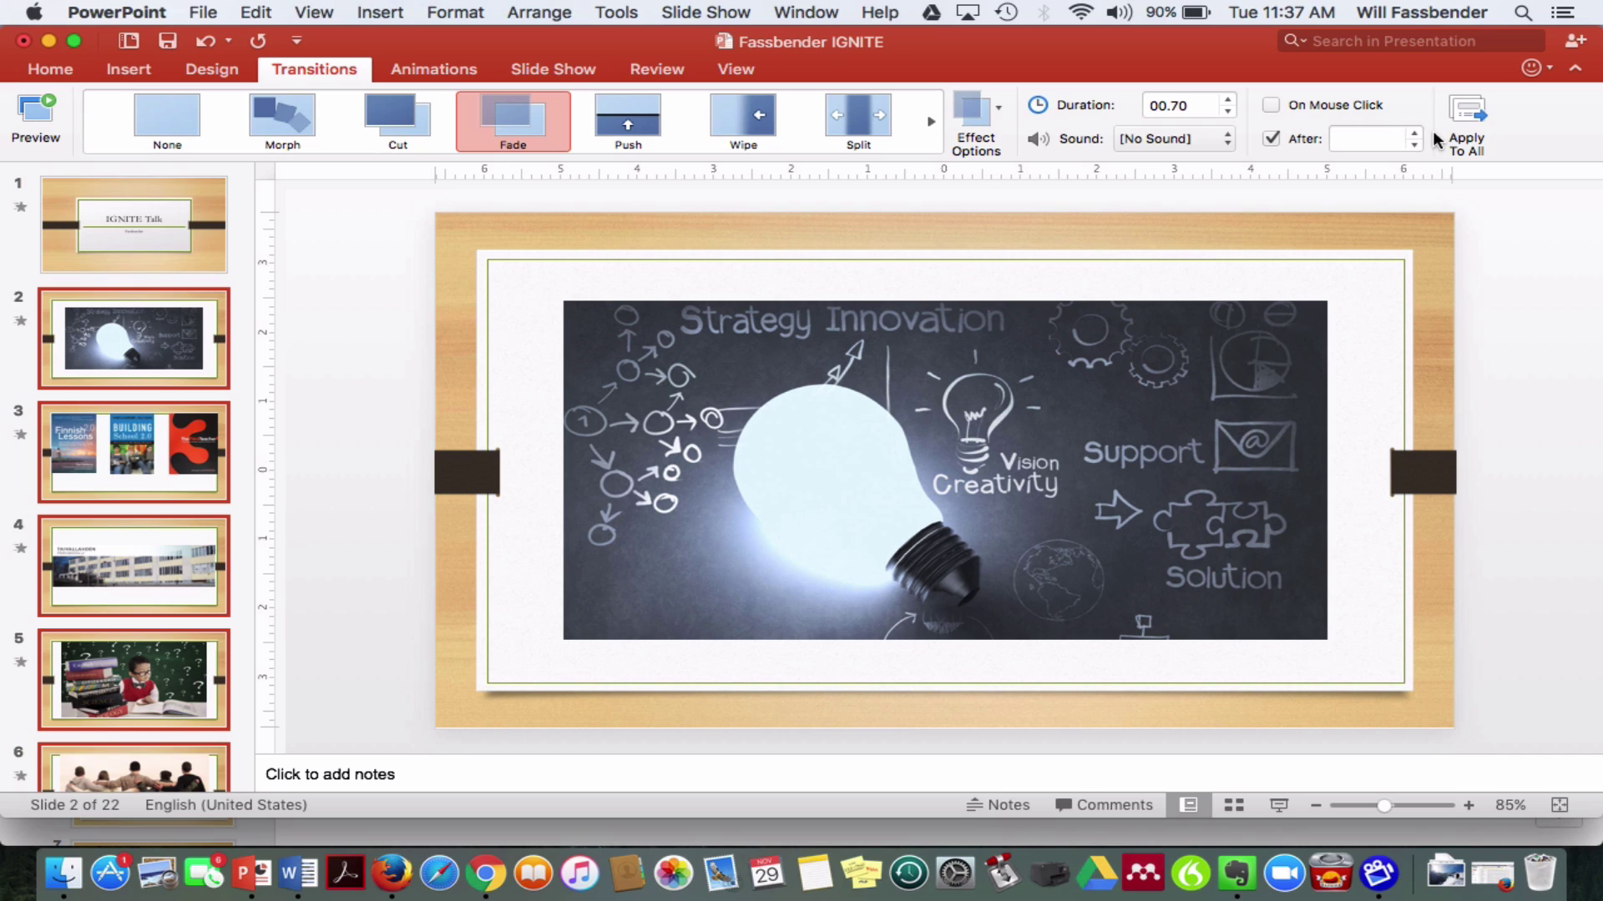
click(1412, 142)
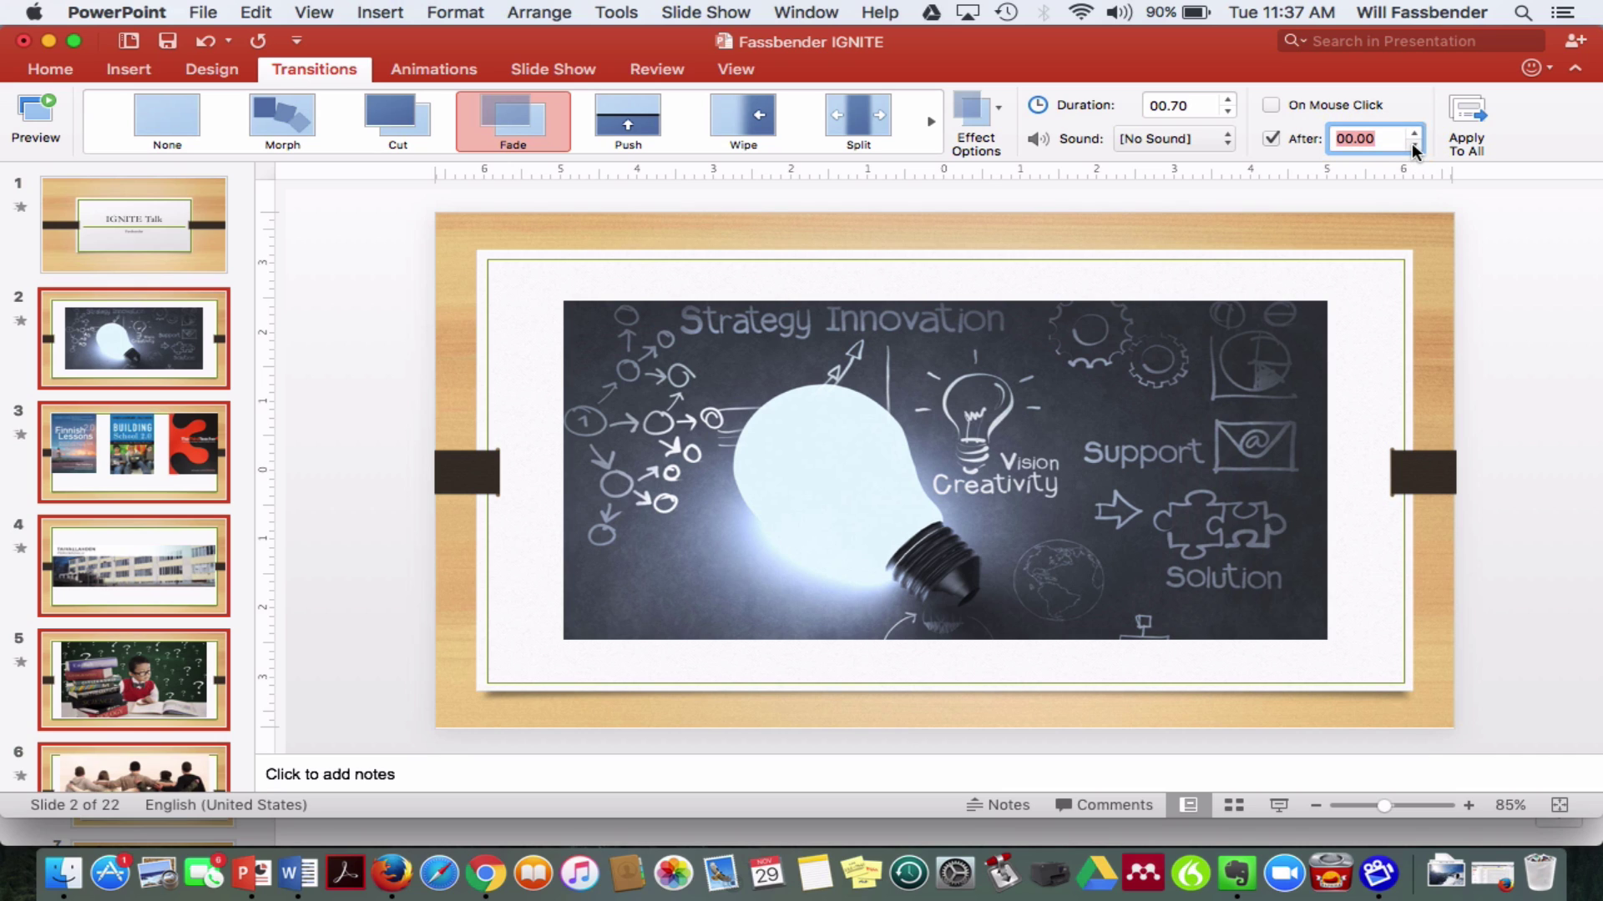
click(1417, 134)
click(1416, 135)
click(1417, 134)
click(1417, 135)
click(1415, 134)
click(1417, 135)
- Select slides 2 through 22, then switch to the deck in Google Chrome
click(134, 340)
scroll(131, 333, down, 2)
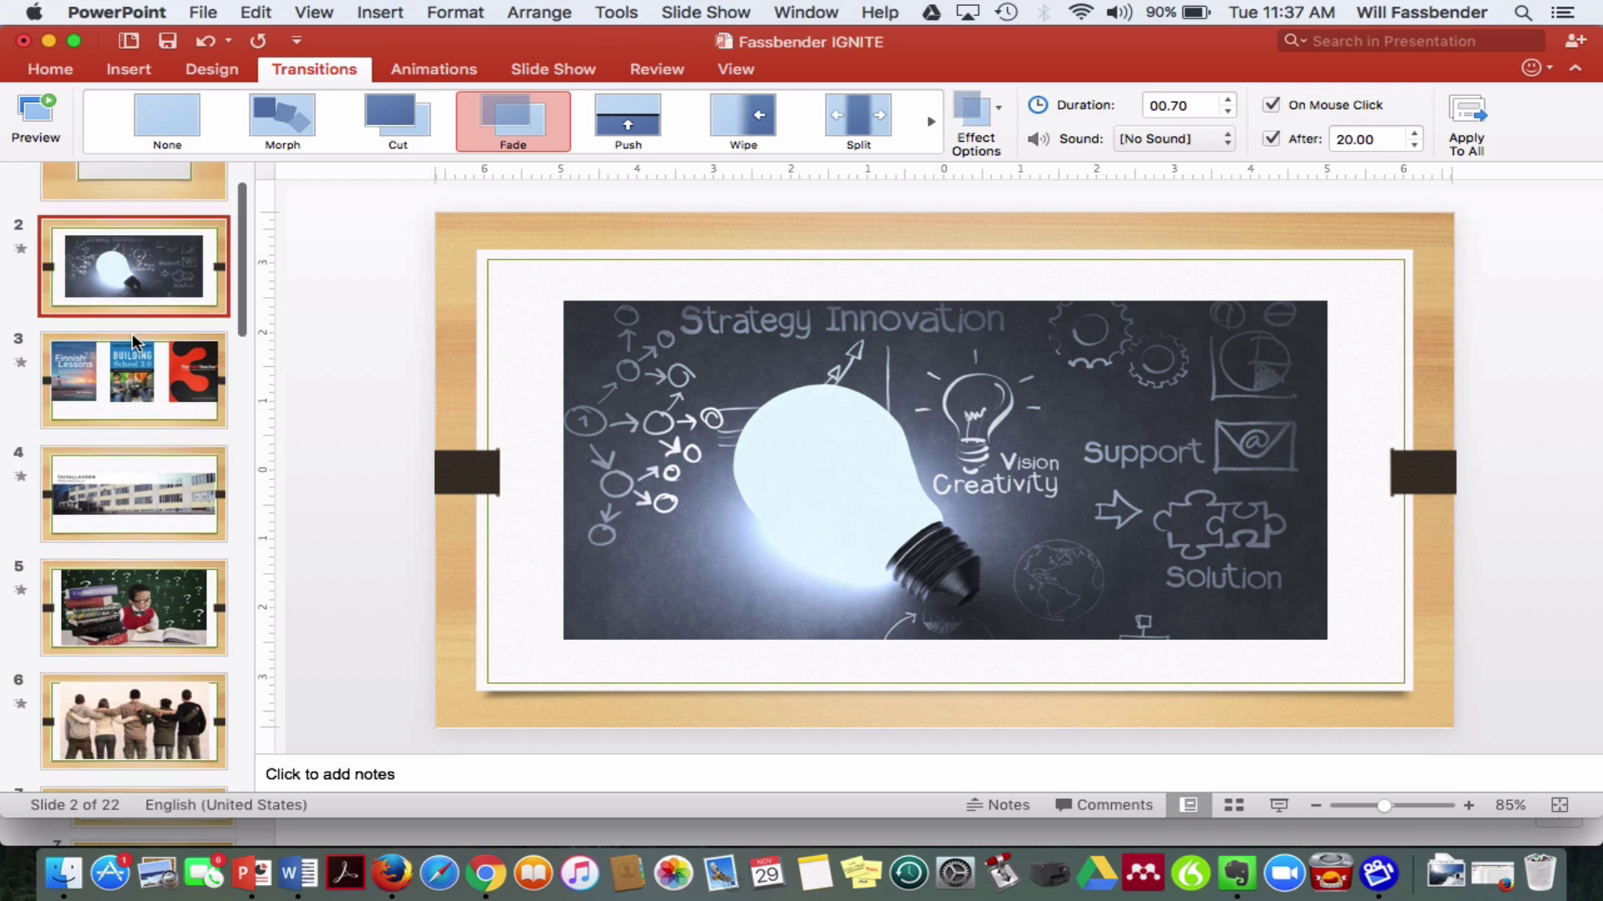
scroll(131, 333, down, 15)
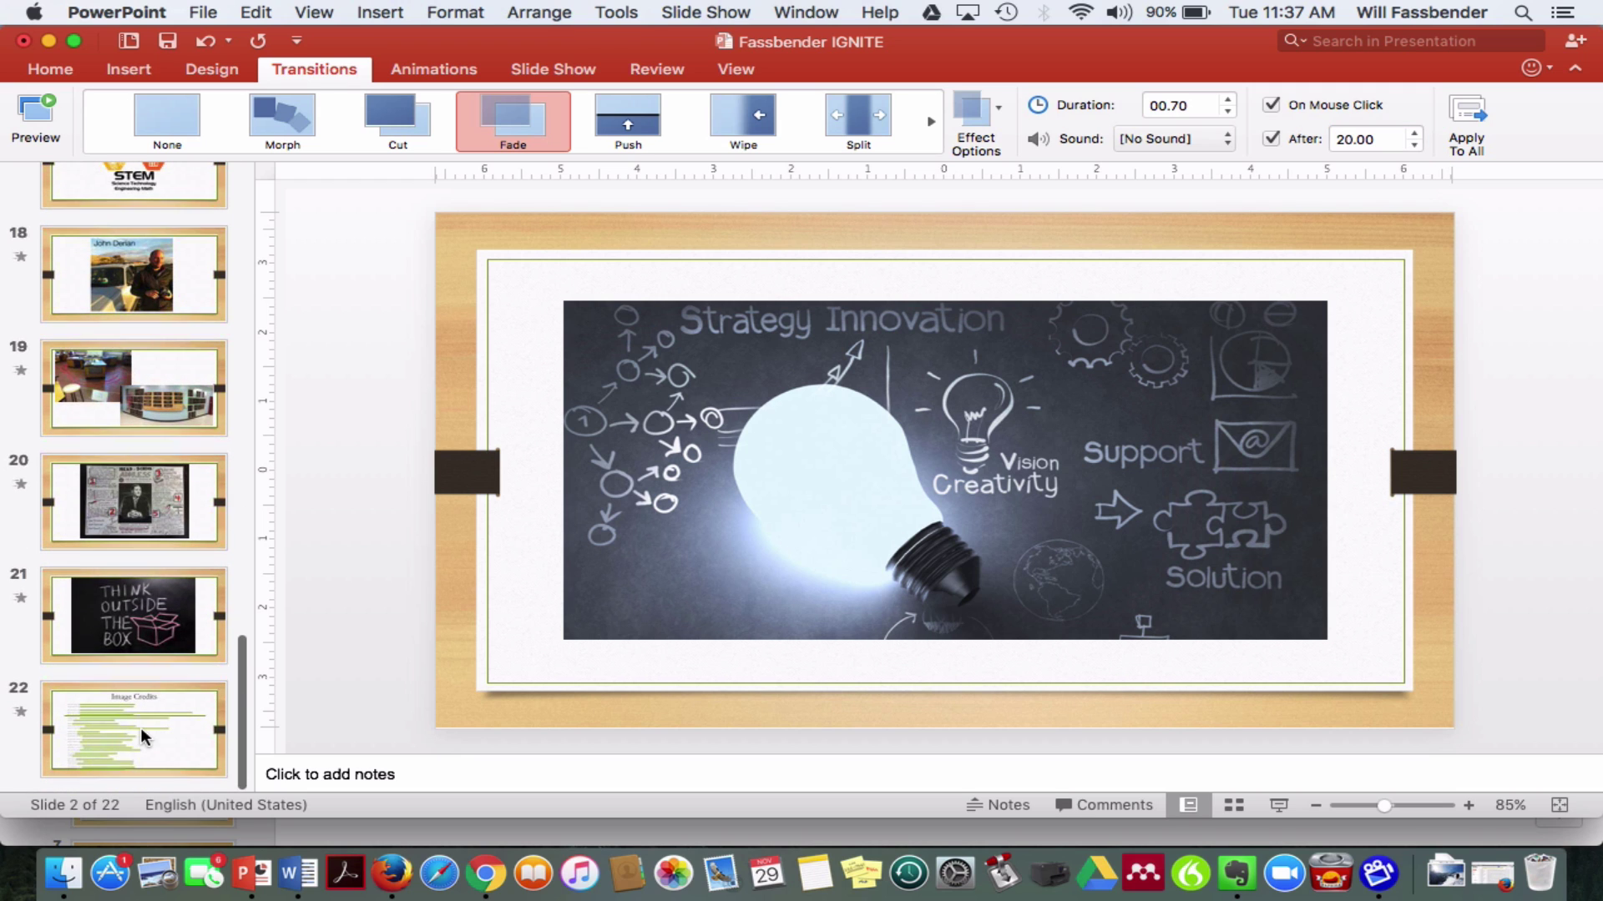
shift+click(141, 728)
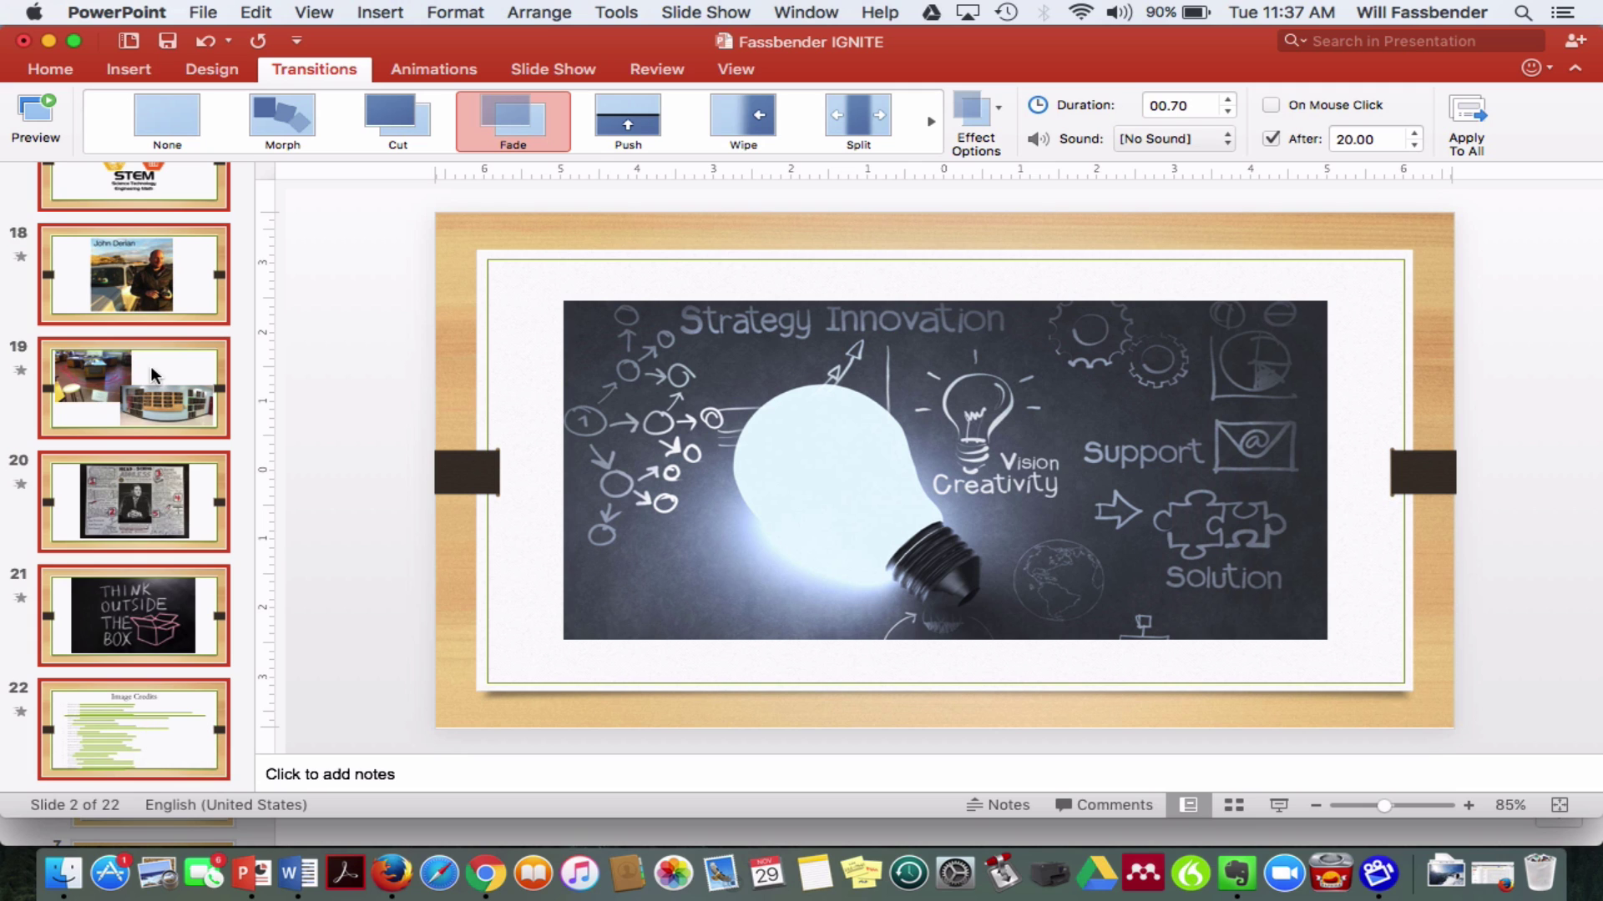
scroll(151, 365, up, 15)
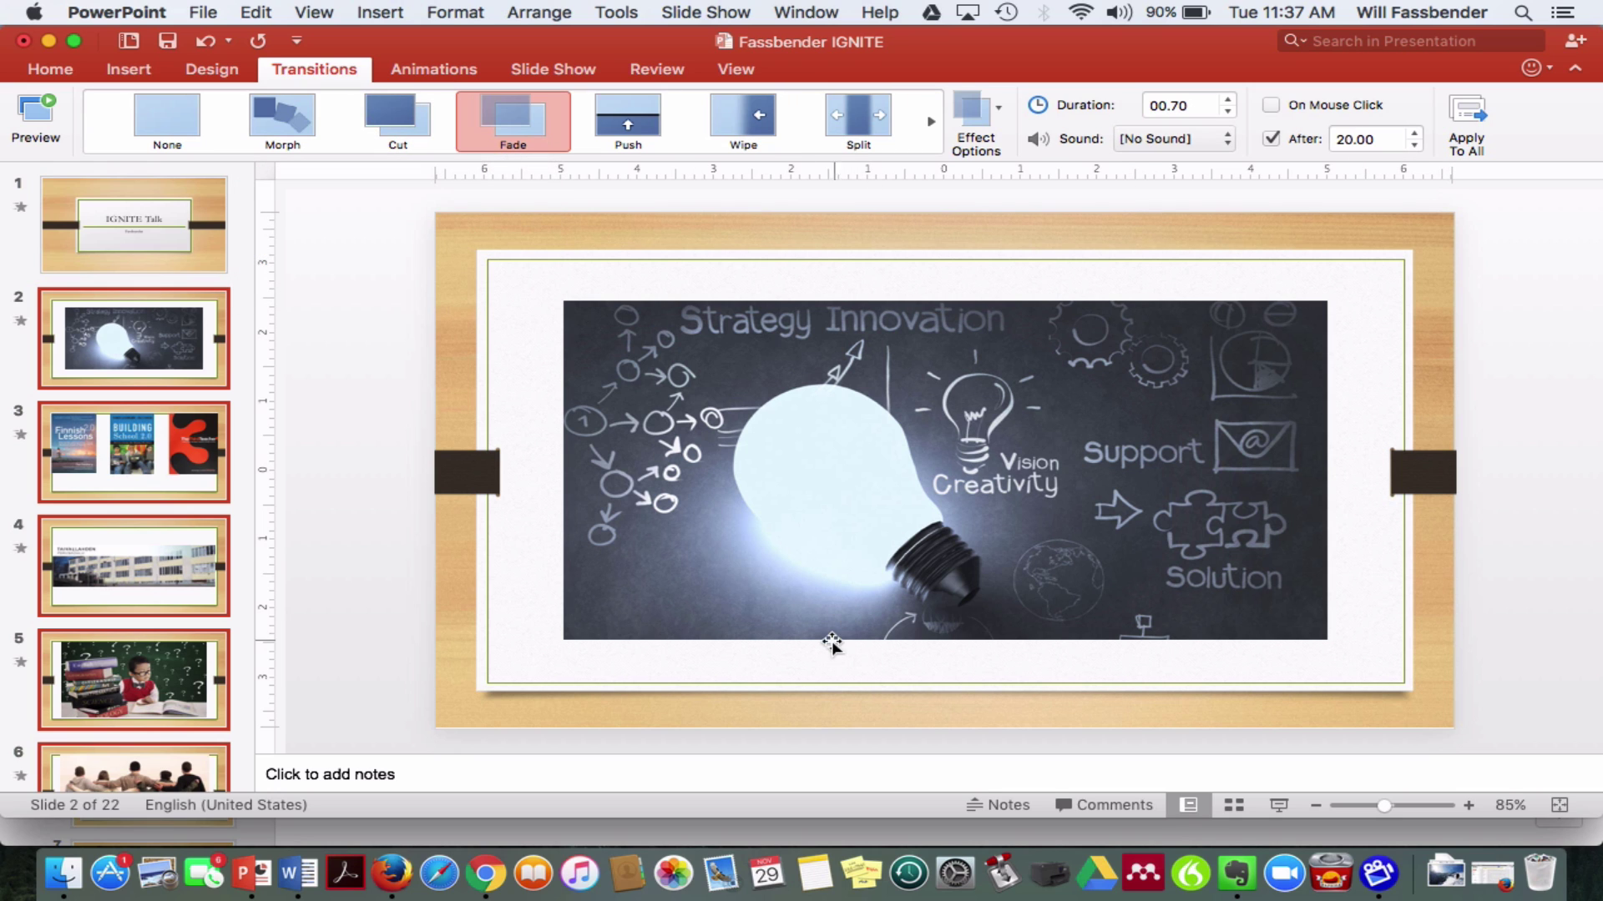
click(492, 877)
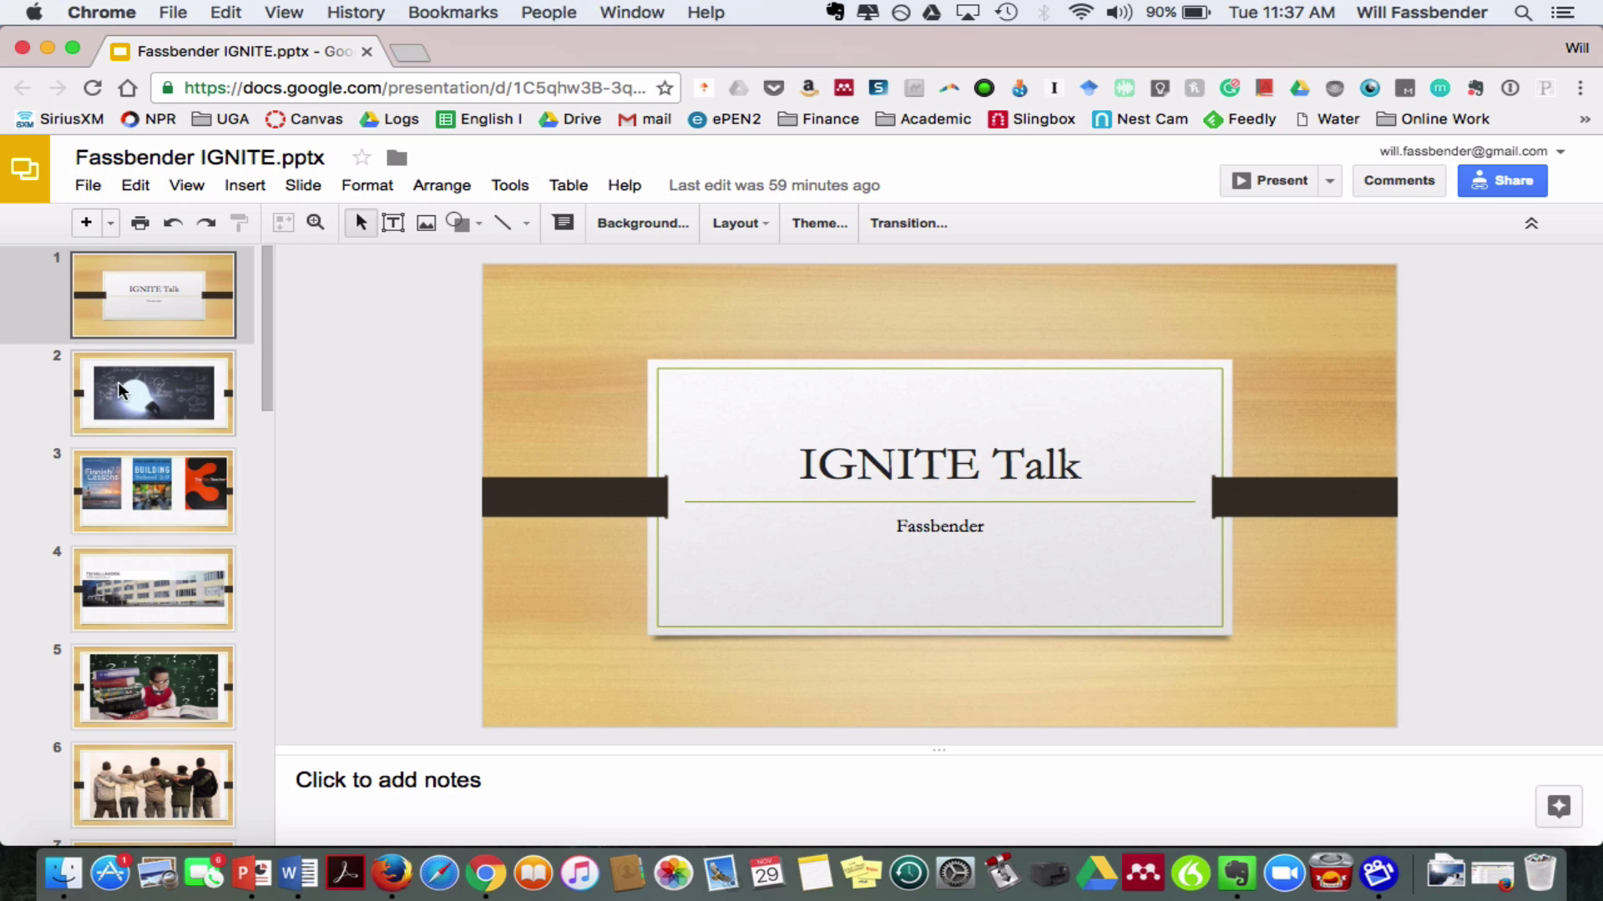
- Open File > Publish to the web and expand the Auto-advance slides interval list
scroll(119, 434, down, 20)
scroll(118, 430, up, 20)
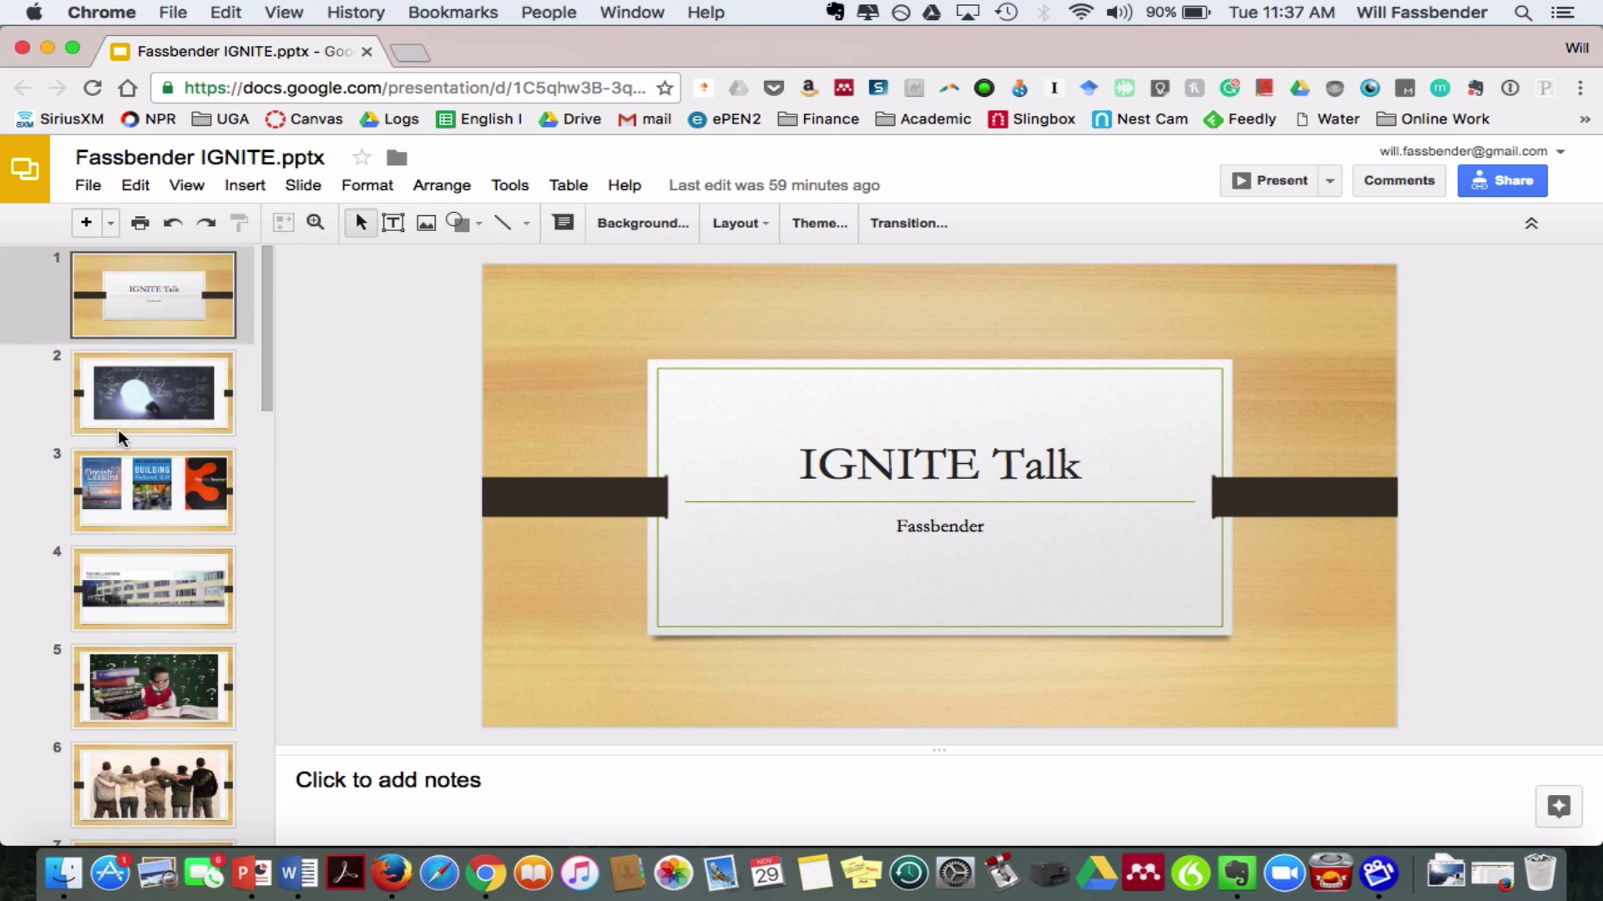
click(88, 185)
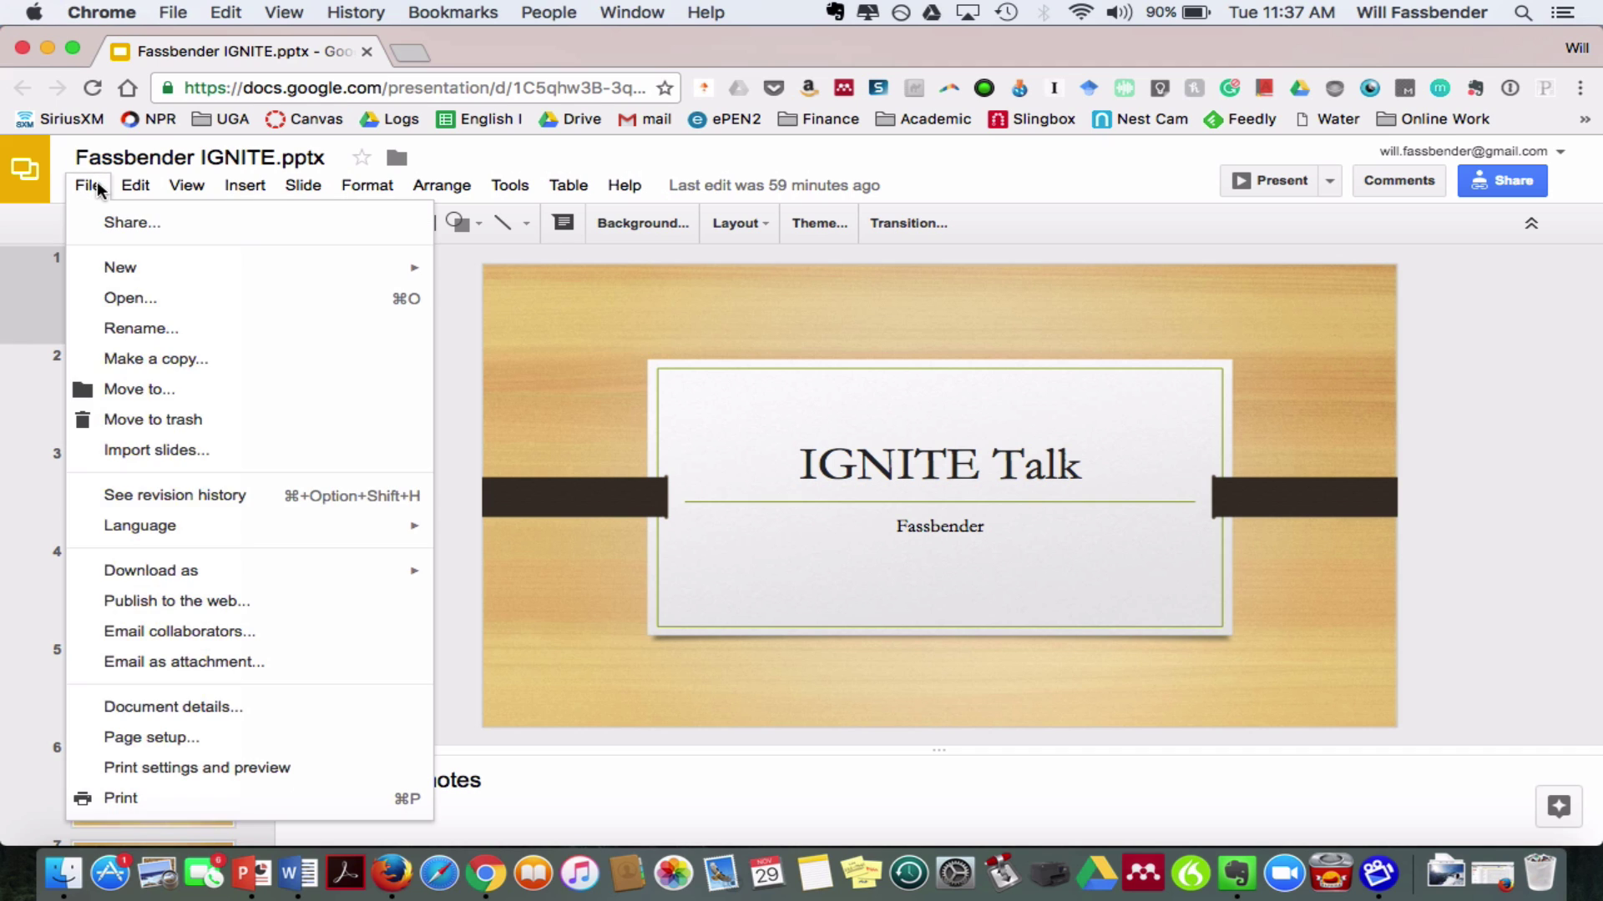
click(196, 595)
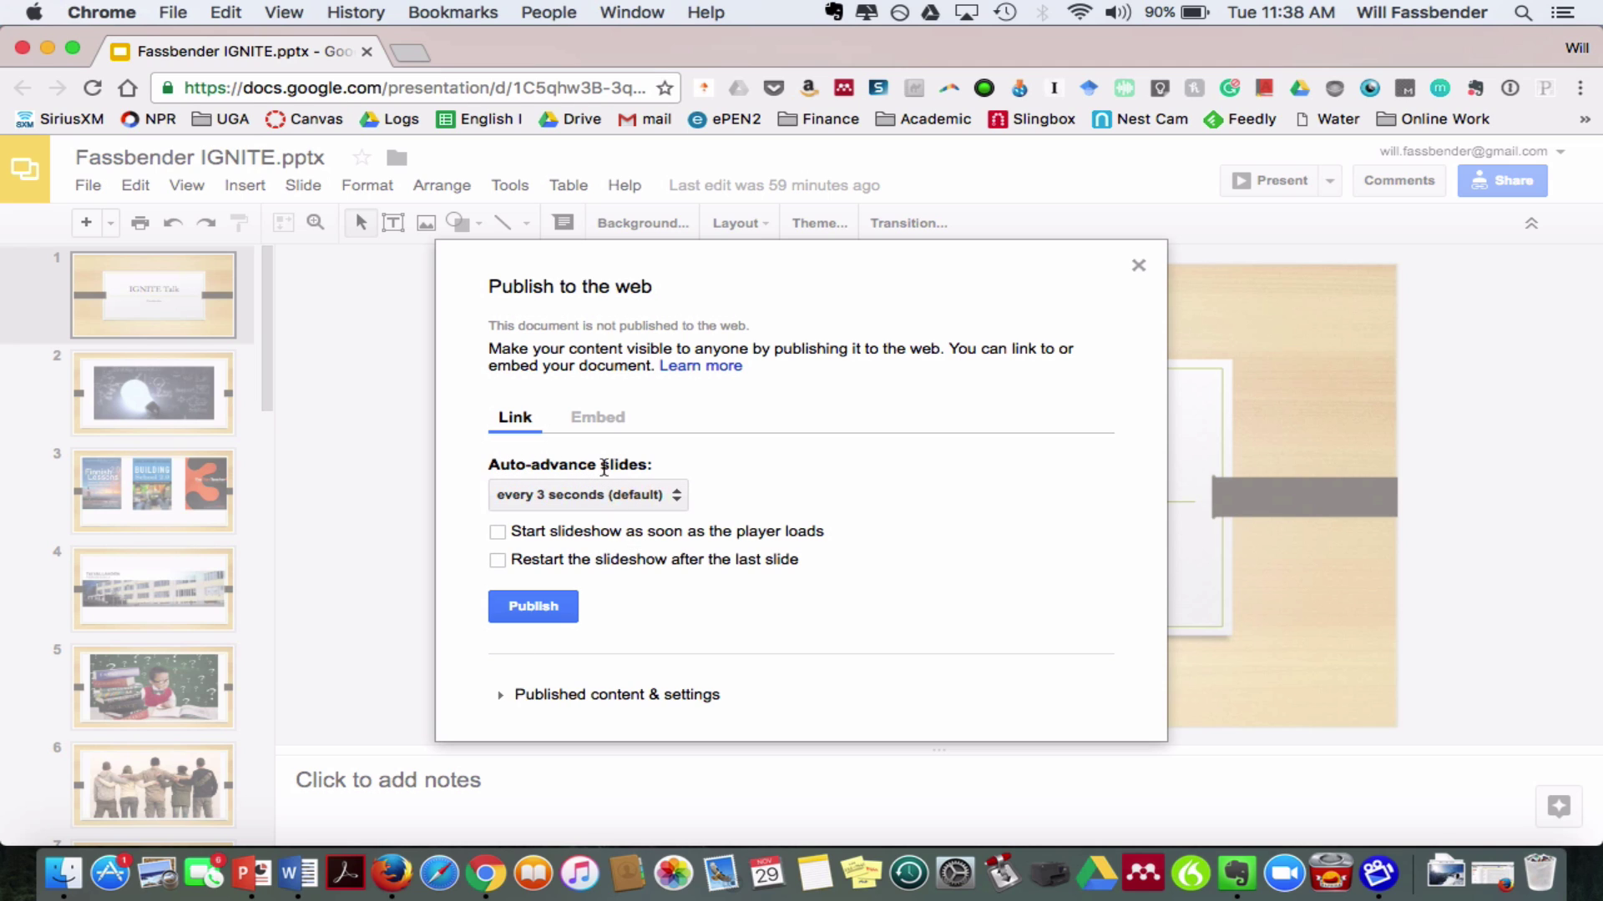
click(668, 499)
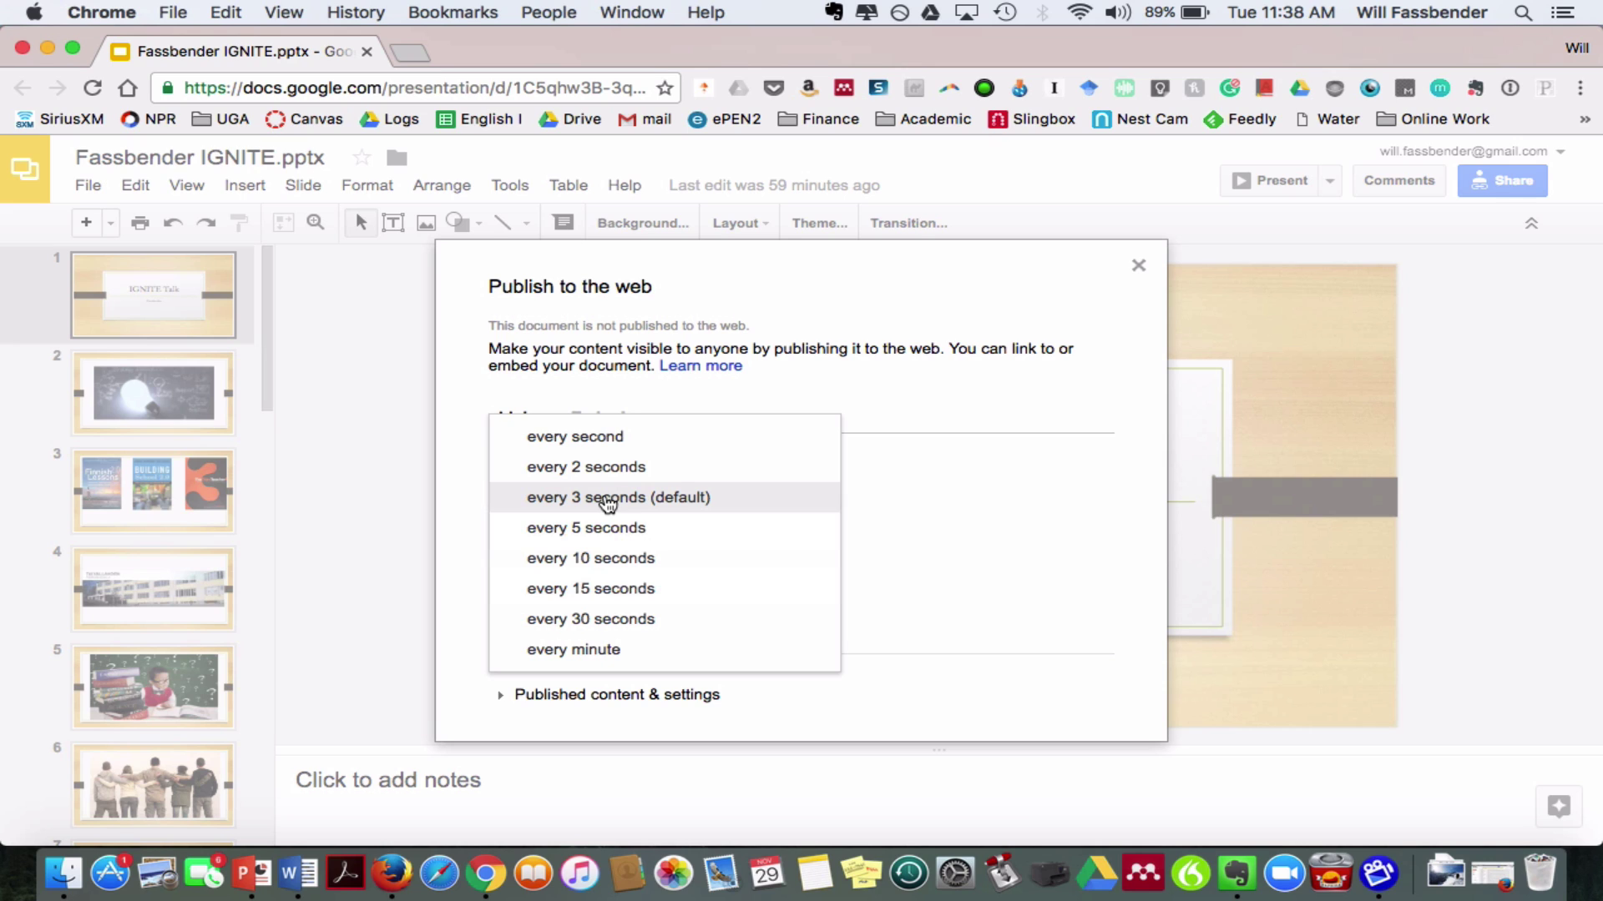
- Publish the deck to the web advancing every 30 seconds and copy the published link
click(598, 621)
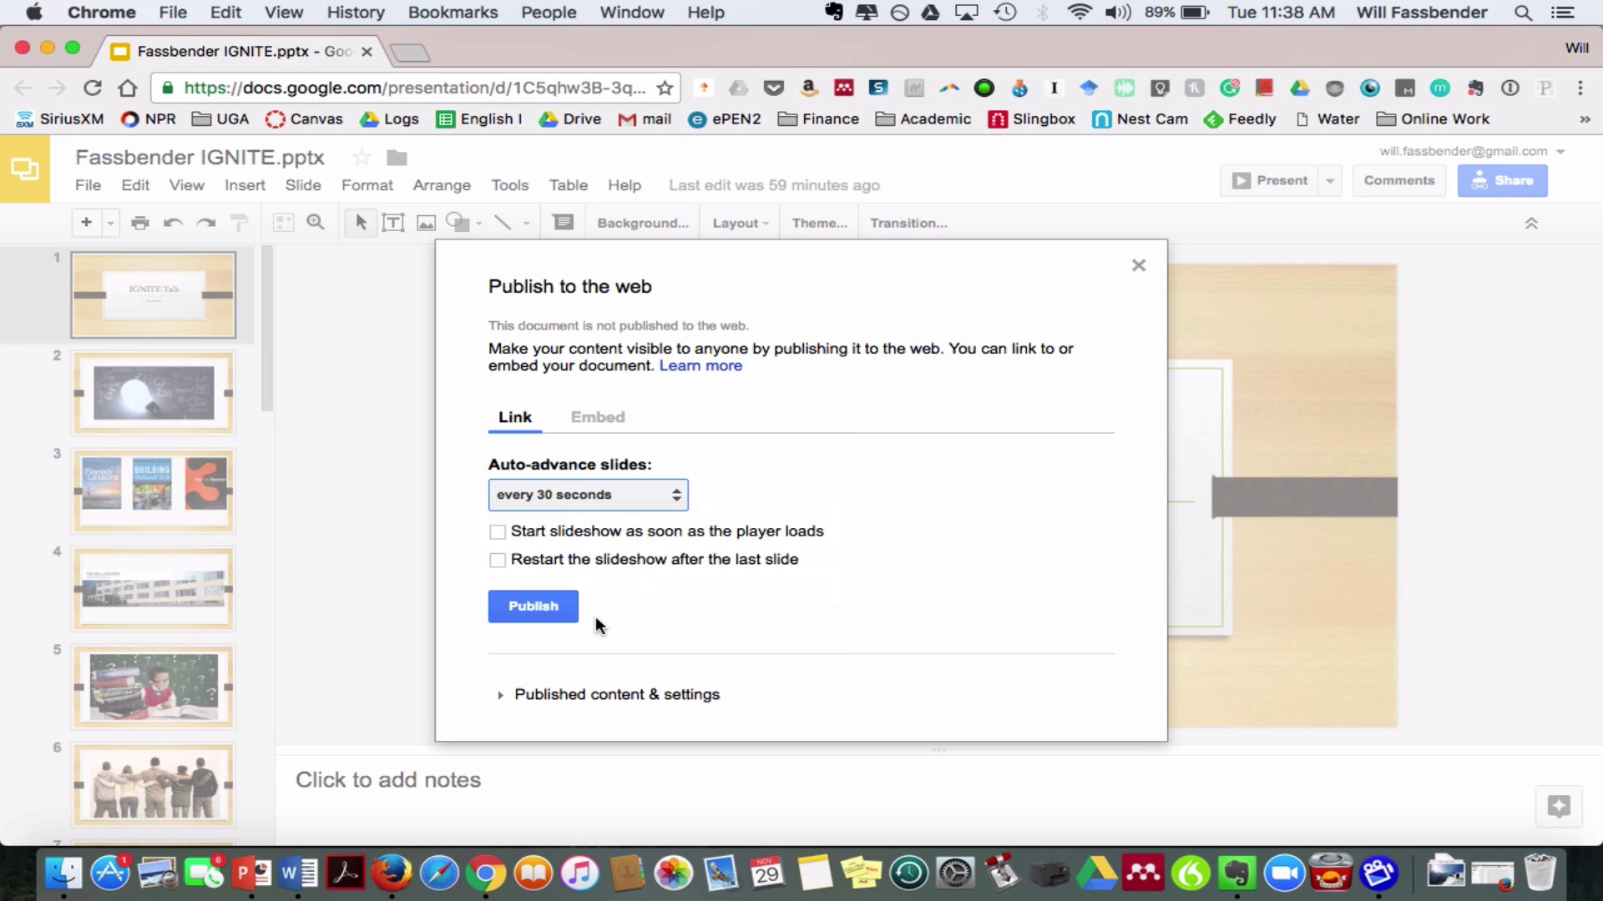
click(545, 613)
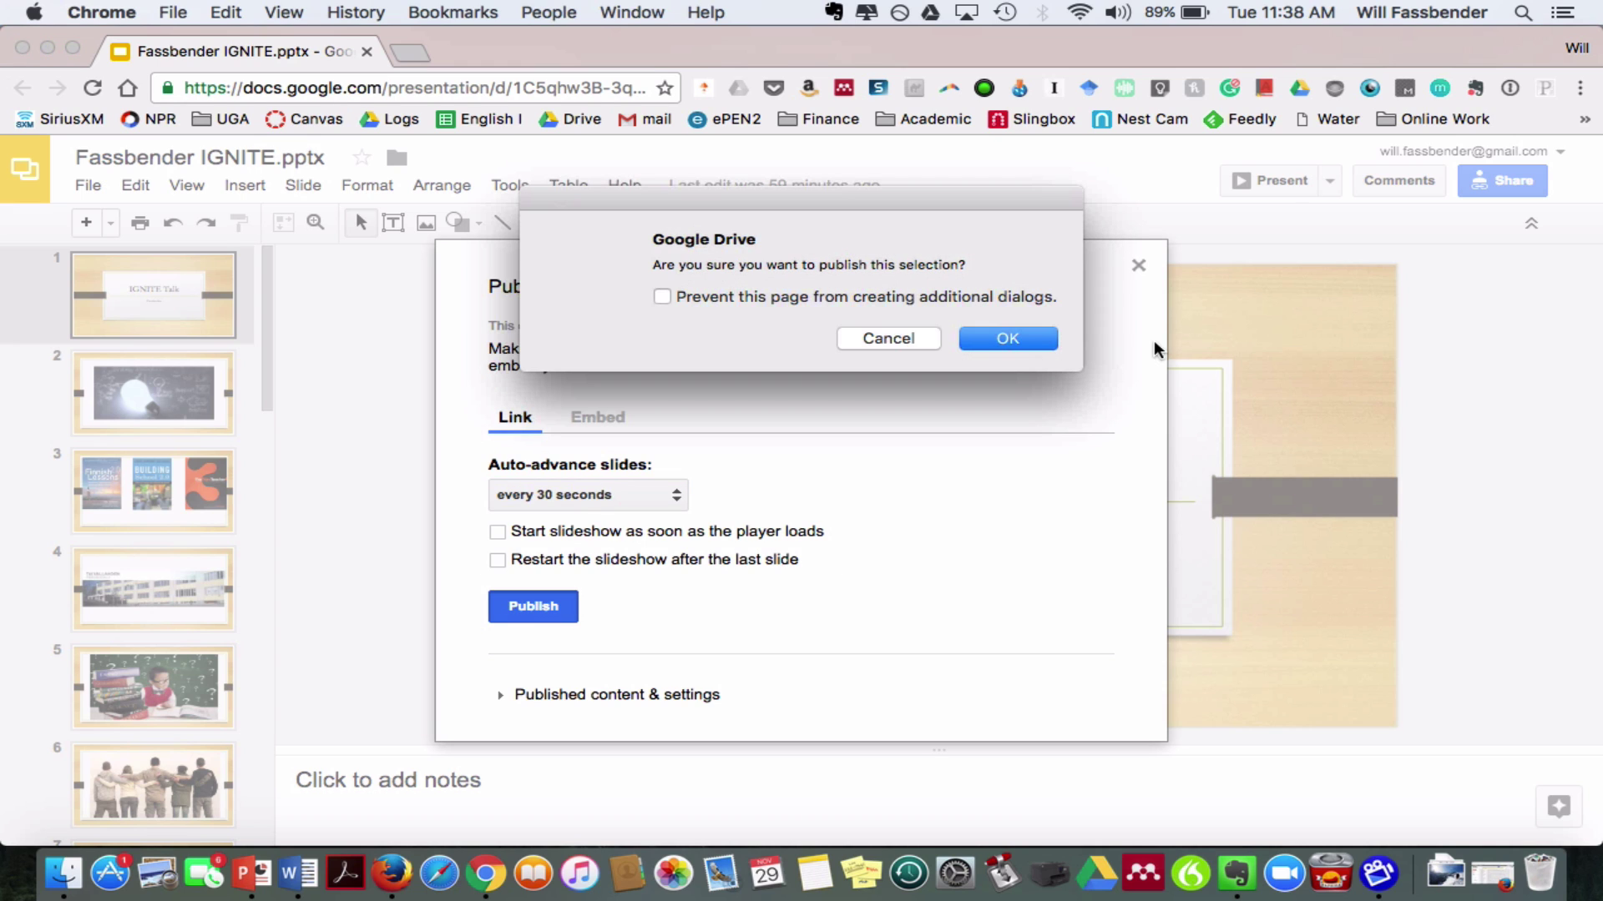
click(1011, 339)
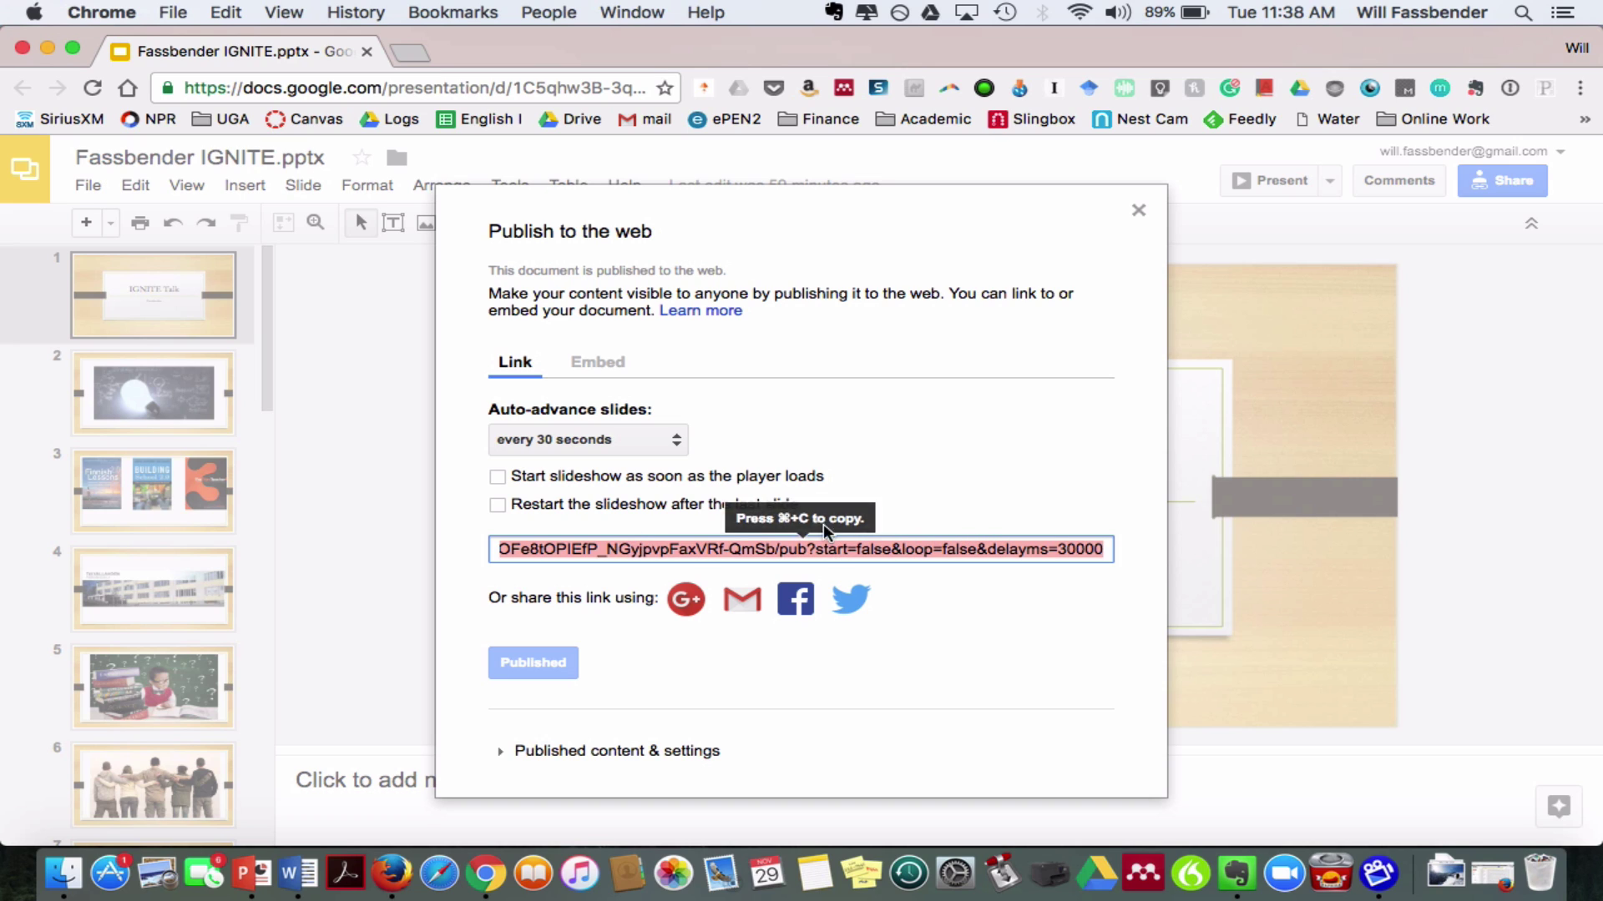
key(super+c)
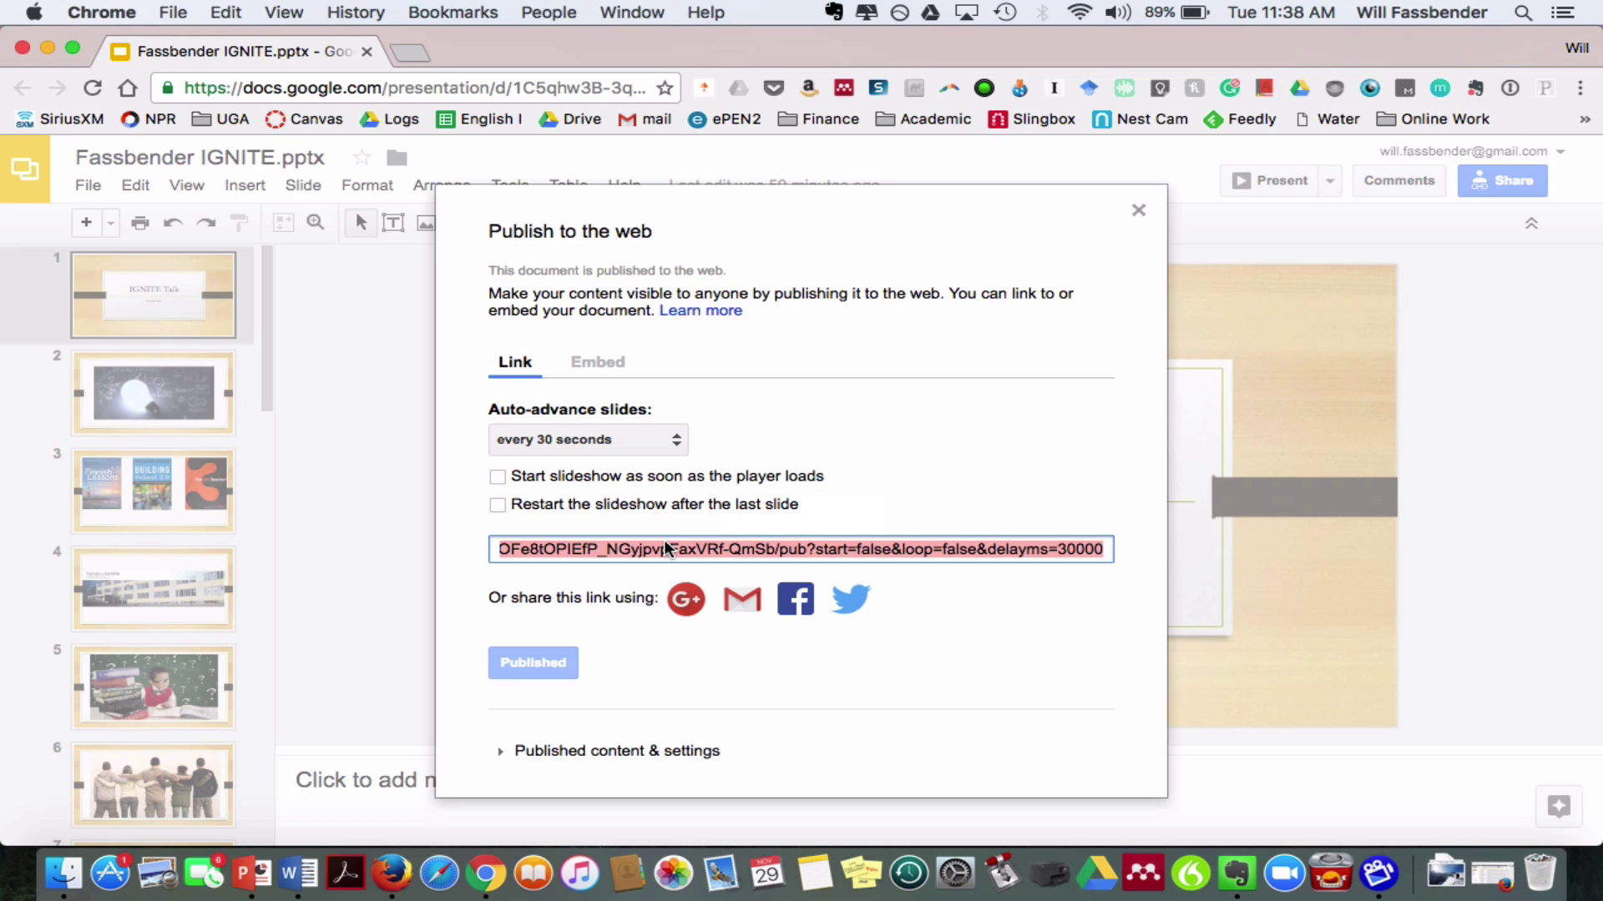
click(630, 551)
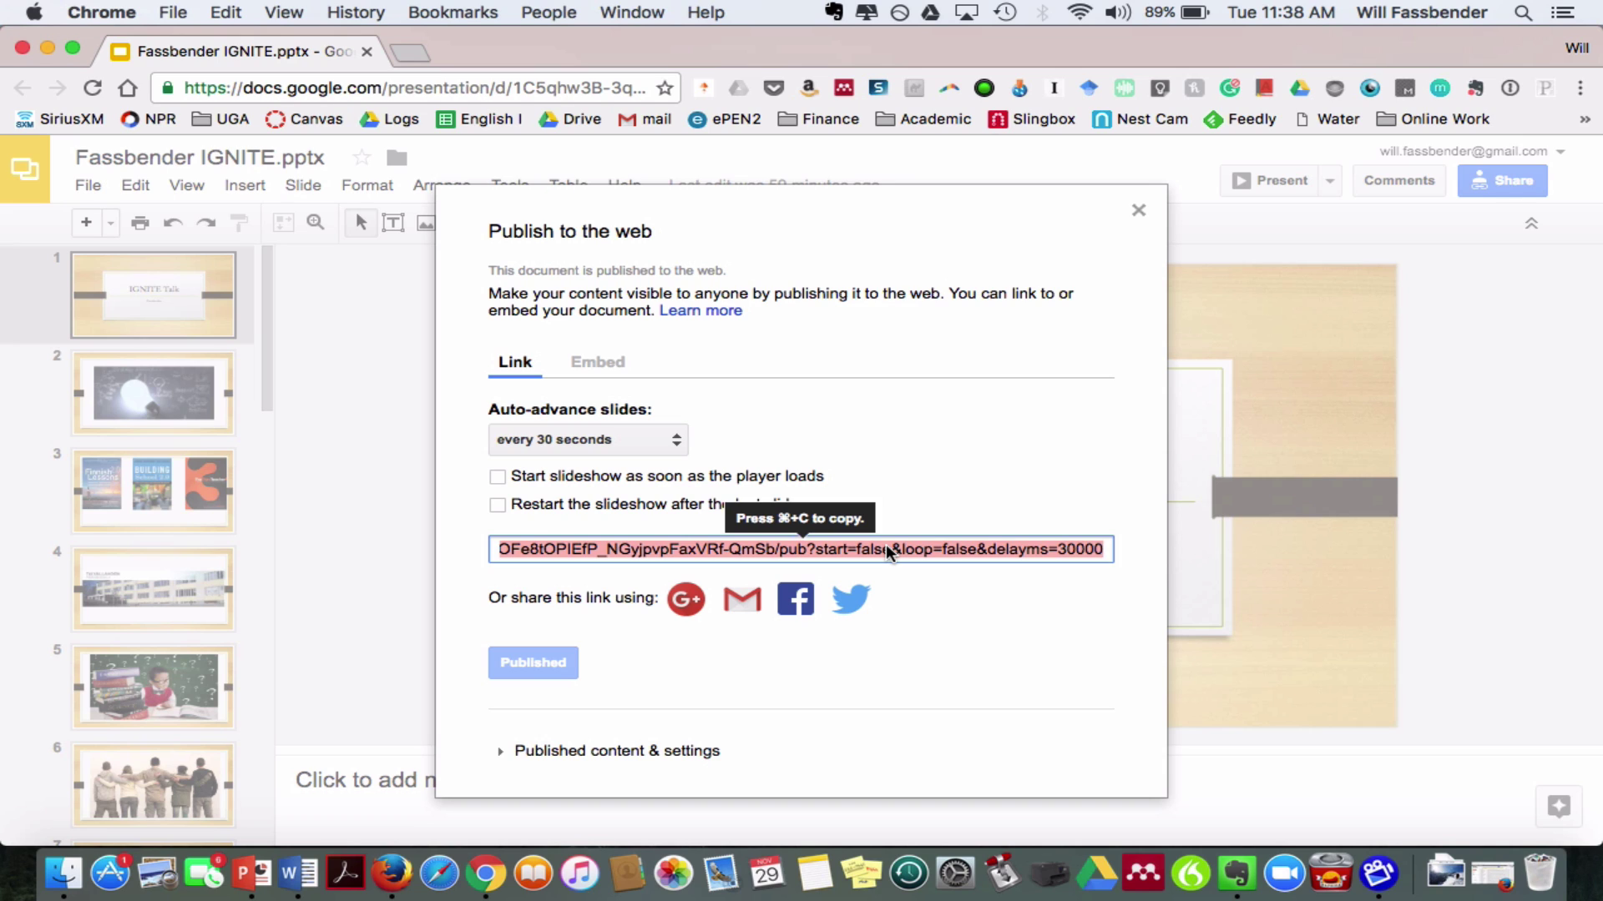
key(super+c)
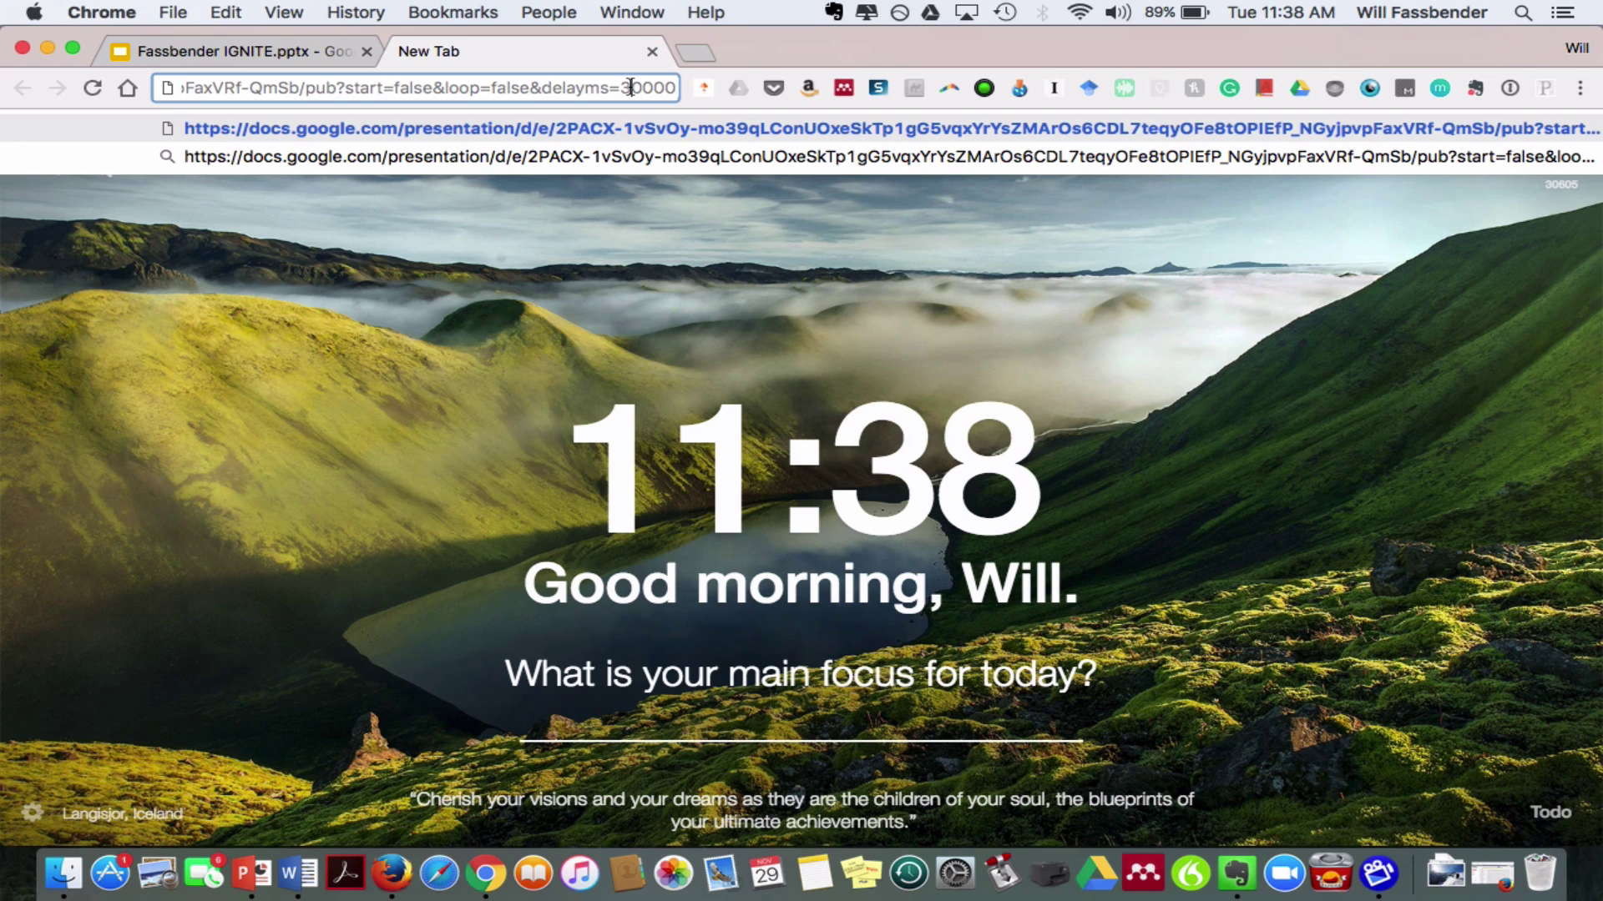
- Change the link's delay to delayms=20000 and load it
key(BackSpace)
text(2)
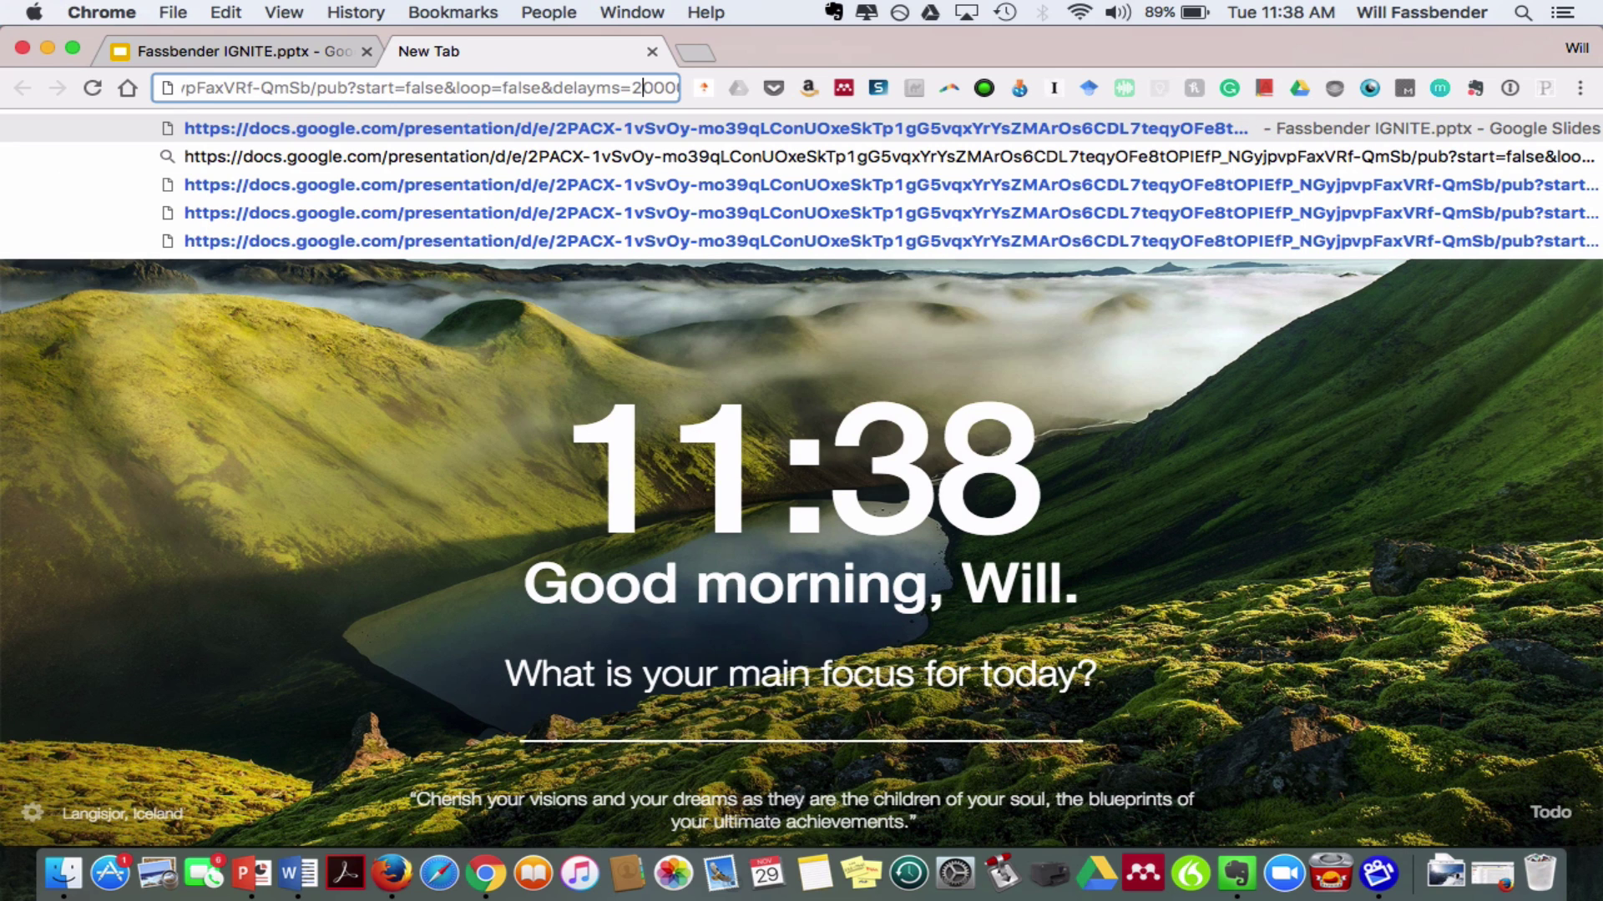
key(Return)
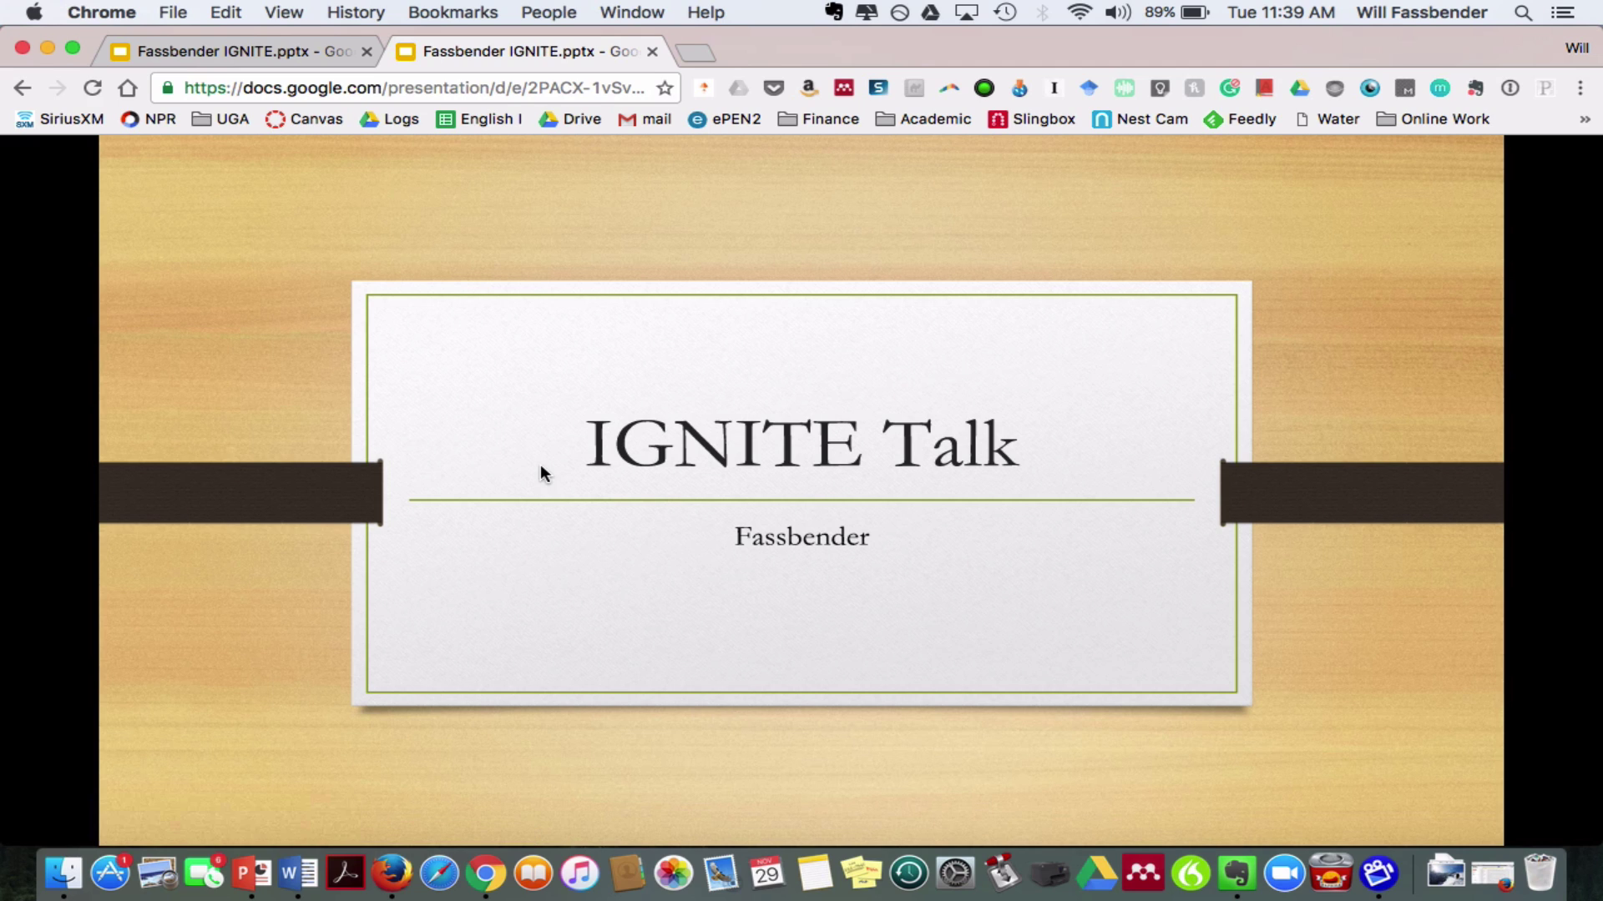
- Move the published viewer to slide 2 and start the slideshow playing
mouse_move(64, 615)
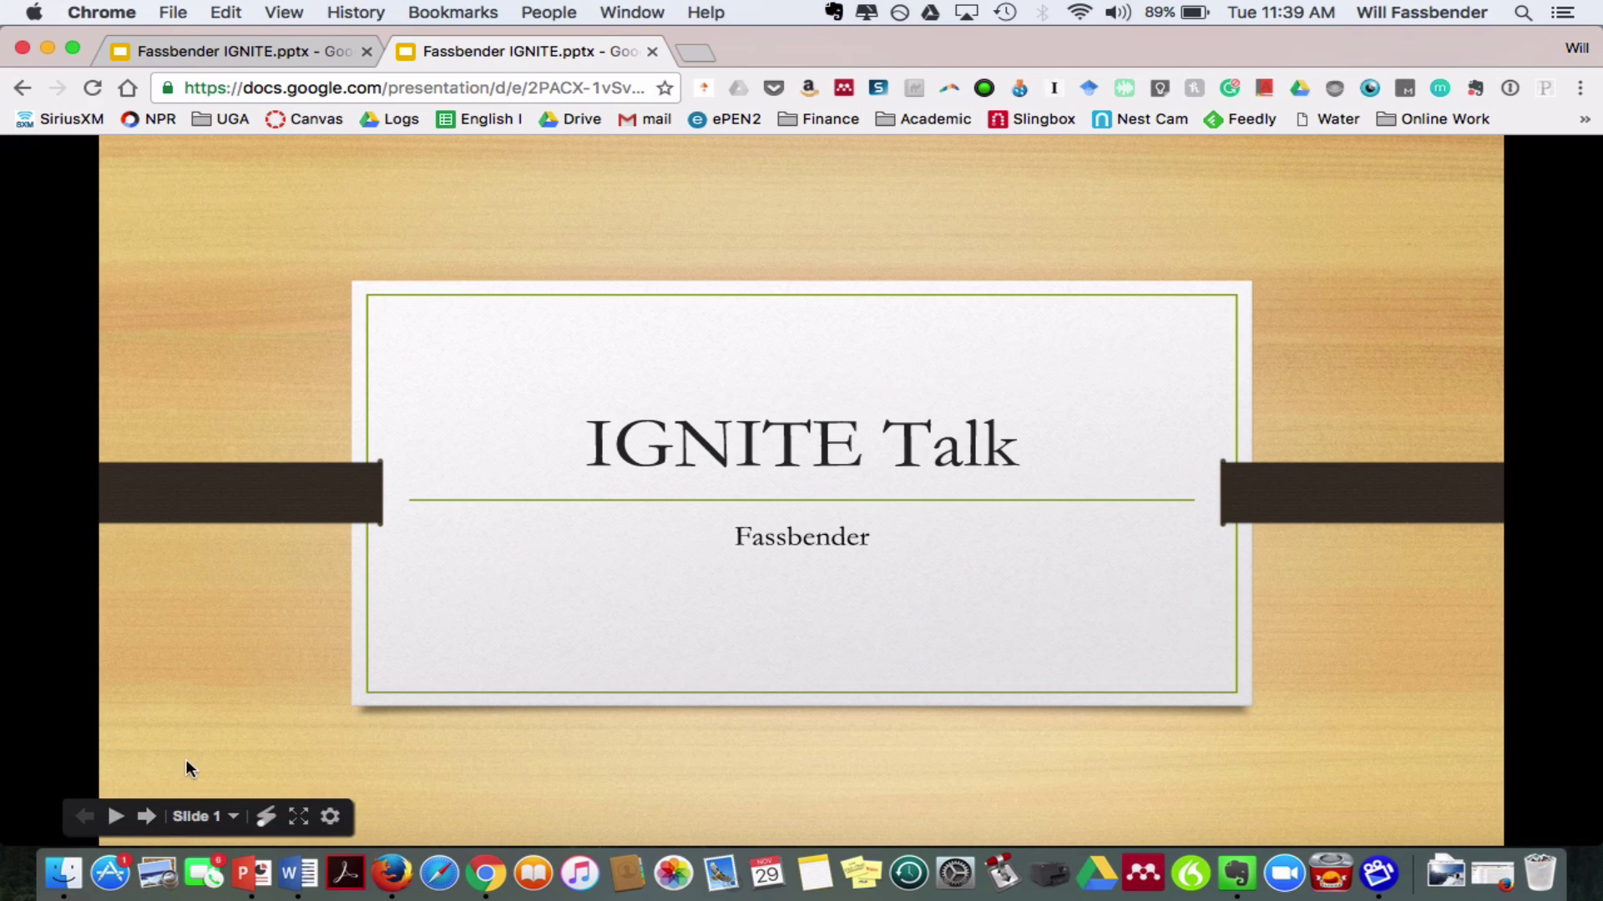
click(151, 818)
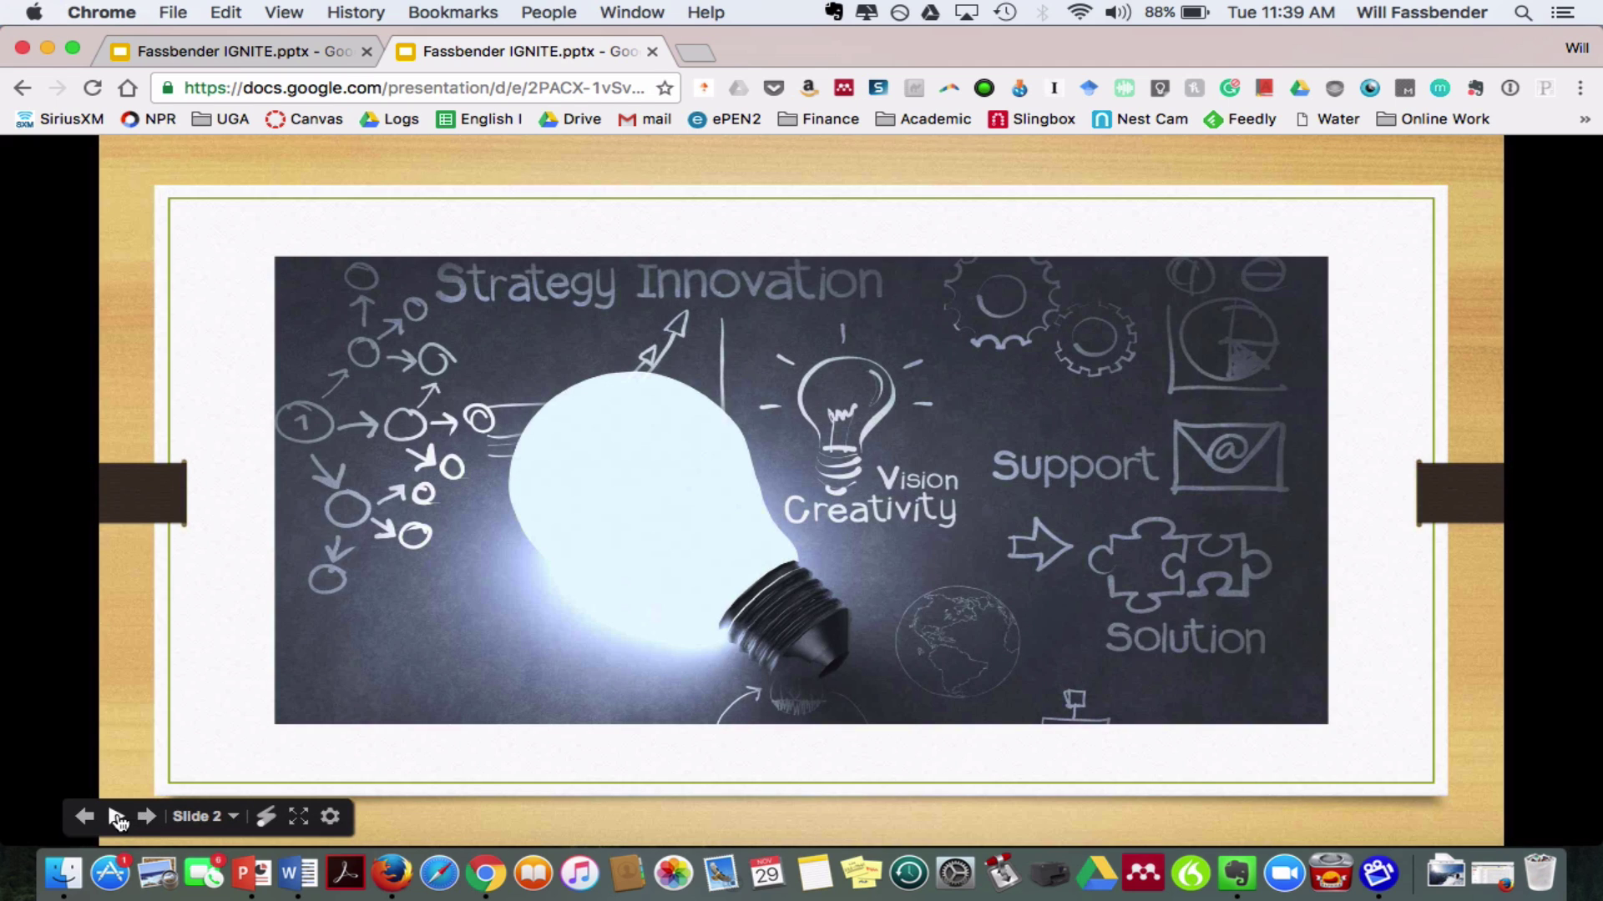
click(116, 818)
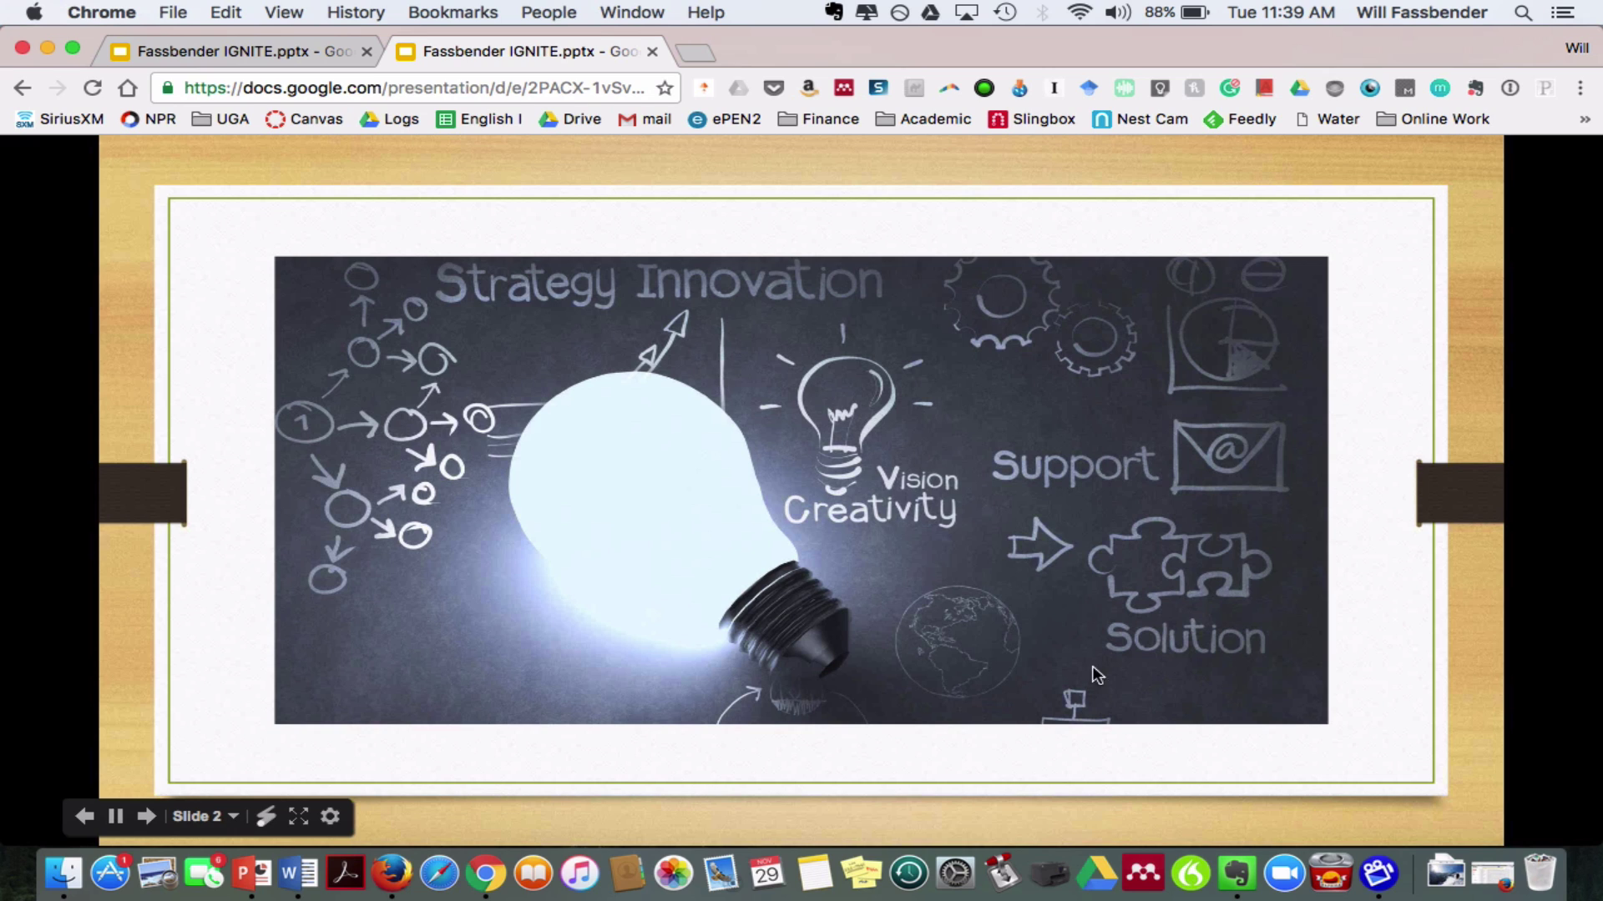